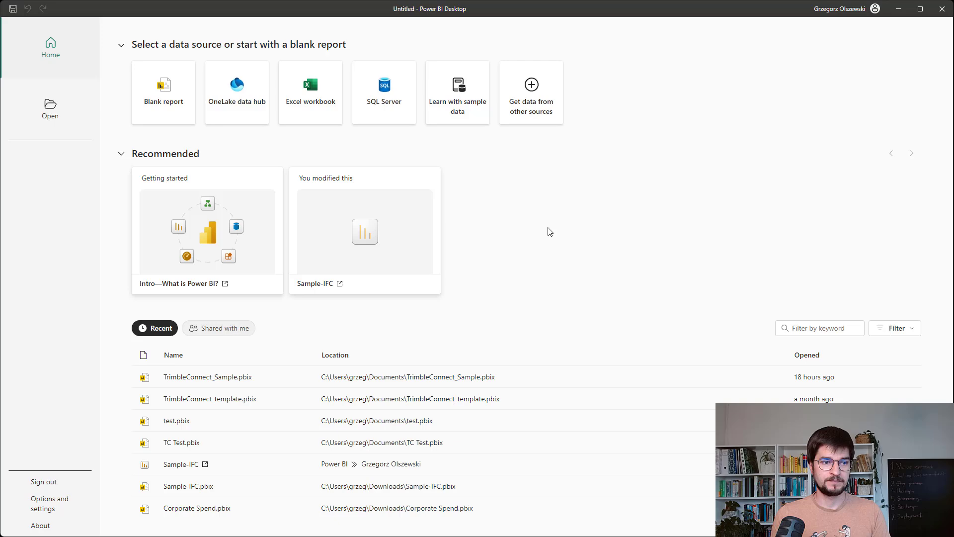
- Connect to the Trimble Connect (Beta) connector using the Europe region
left_click(524, 120)
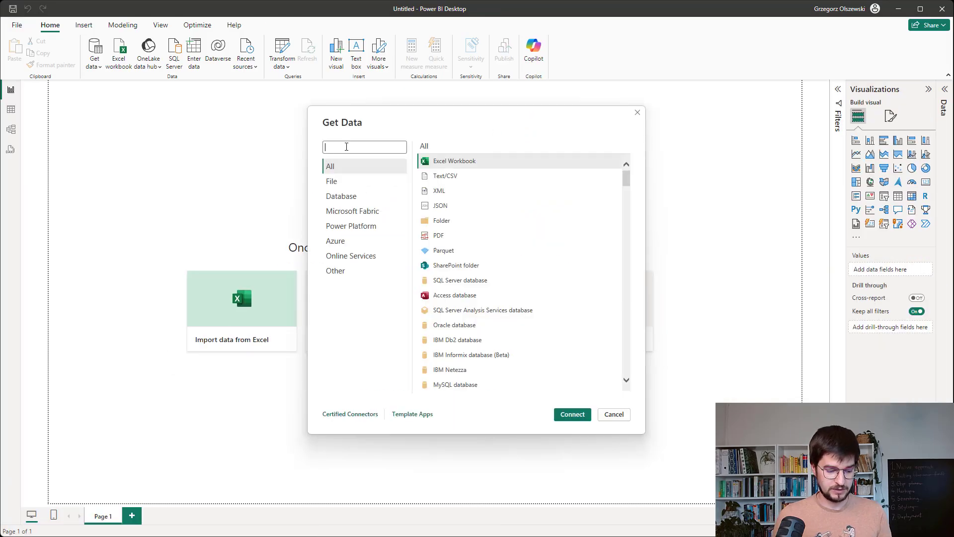
type("trimble")
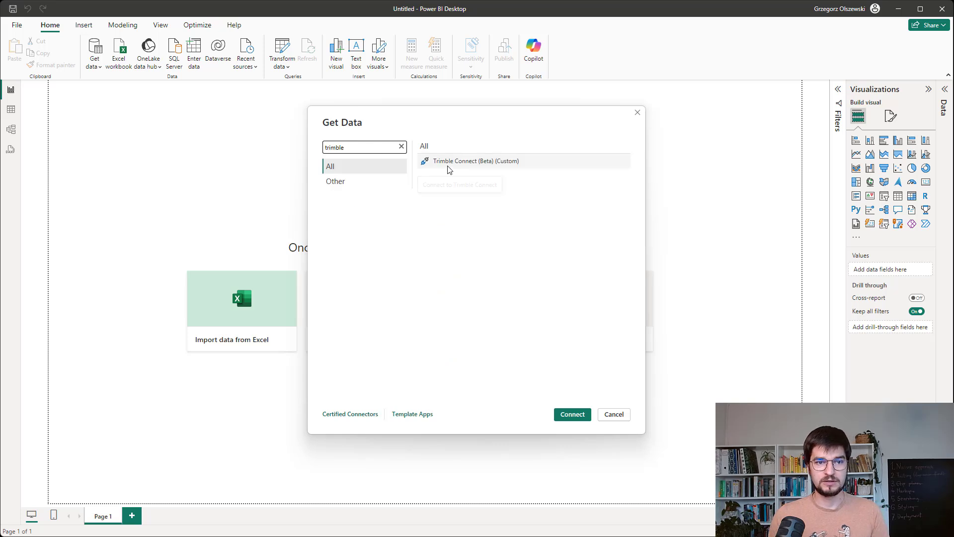
left_click(447, 163)
left_click(571, 414)
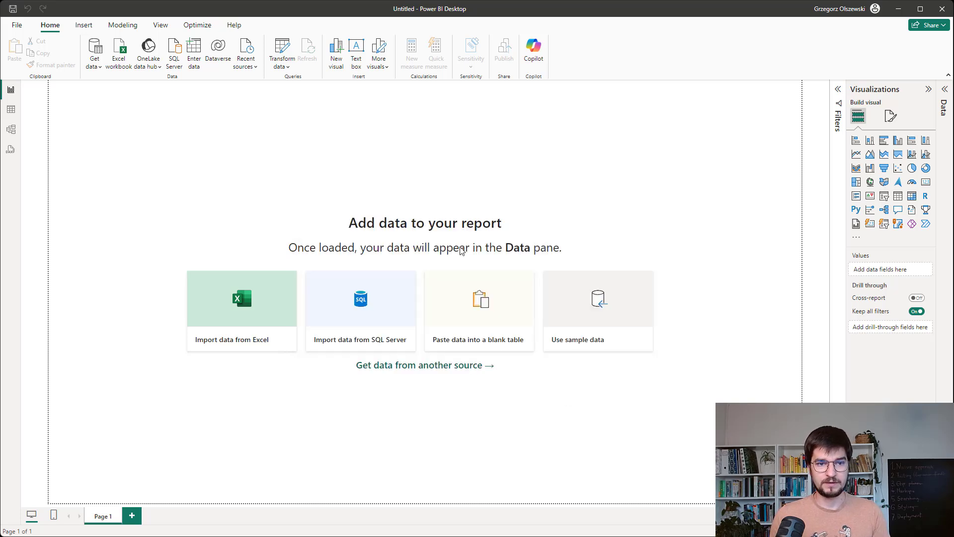
left_click(412, 257)
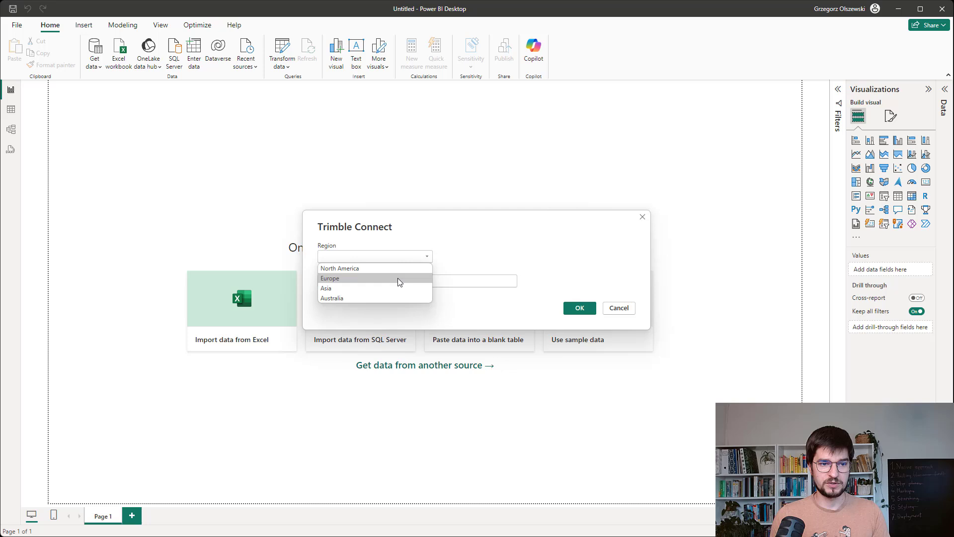
left_click(397, 278)
left_click(571, 308)
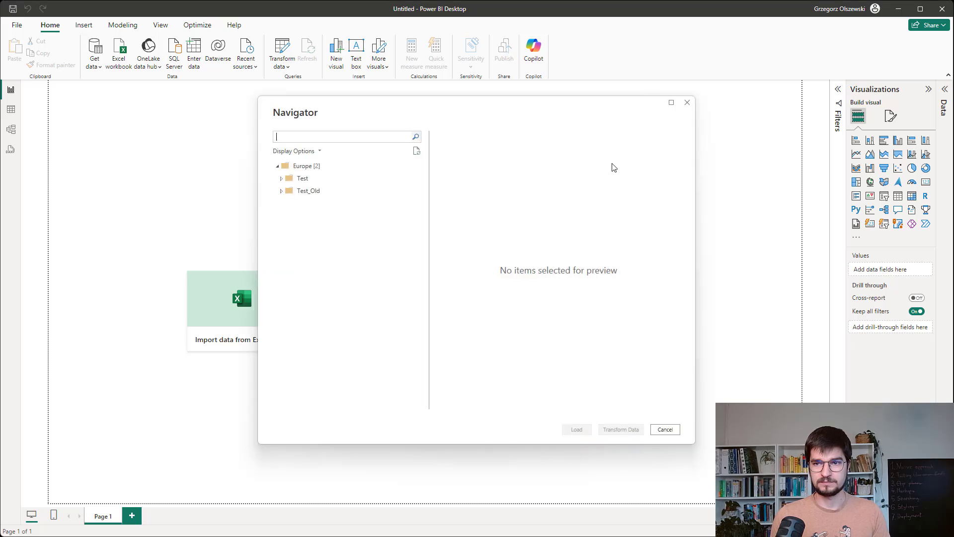
- Load Sample Office Building.ifc from the Test folder
left_click(282, 178)
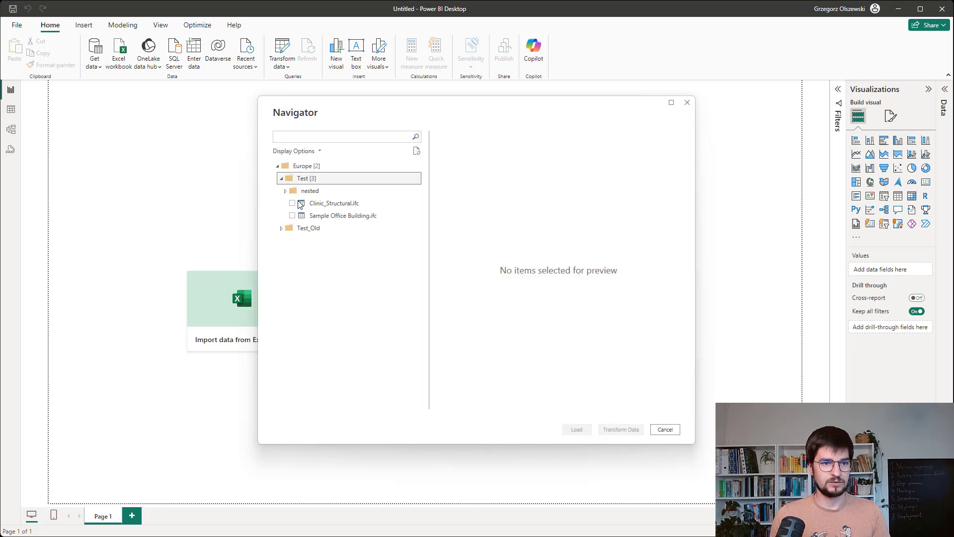
left_click(292, 216)
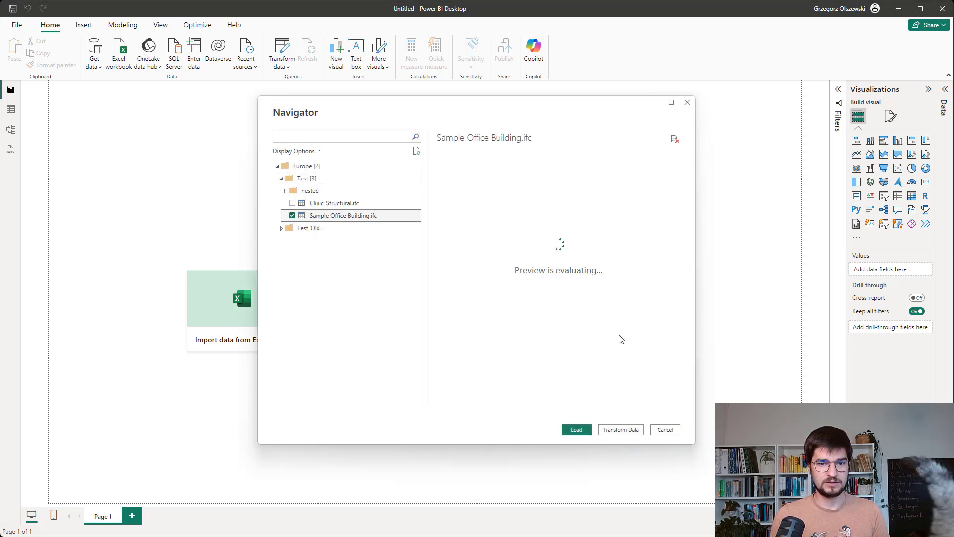
left_click(577, 429)
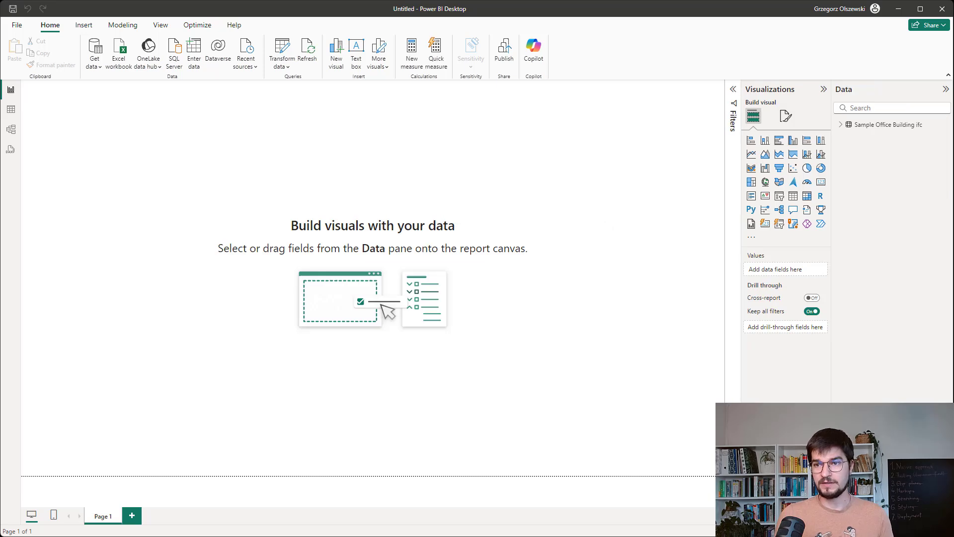
- Build a table visual with Guid, Object Type, Property Set, Name, Value and Unit columns
left_click(842, 126)
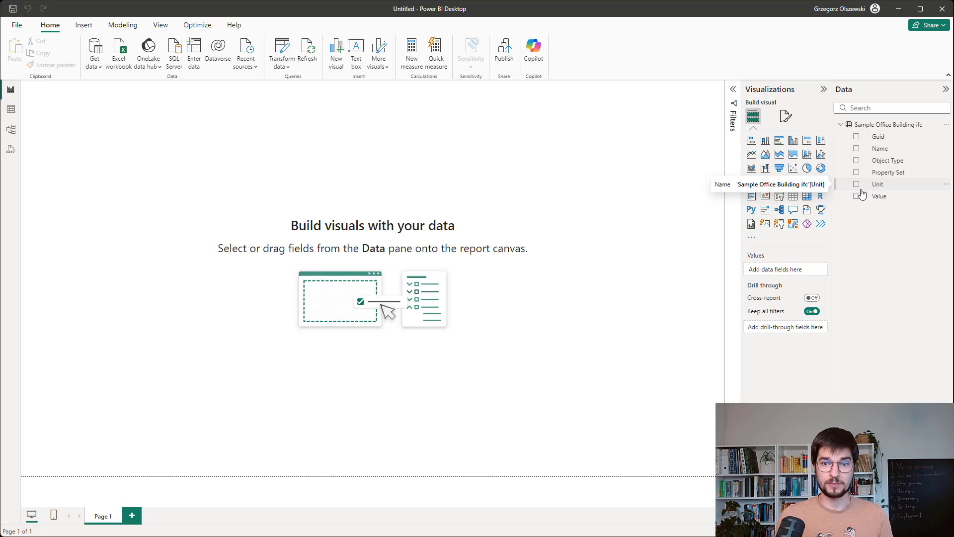
left_click(793, 196)
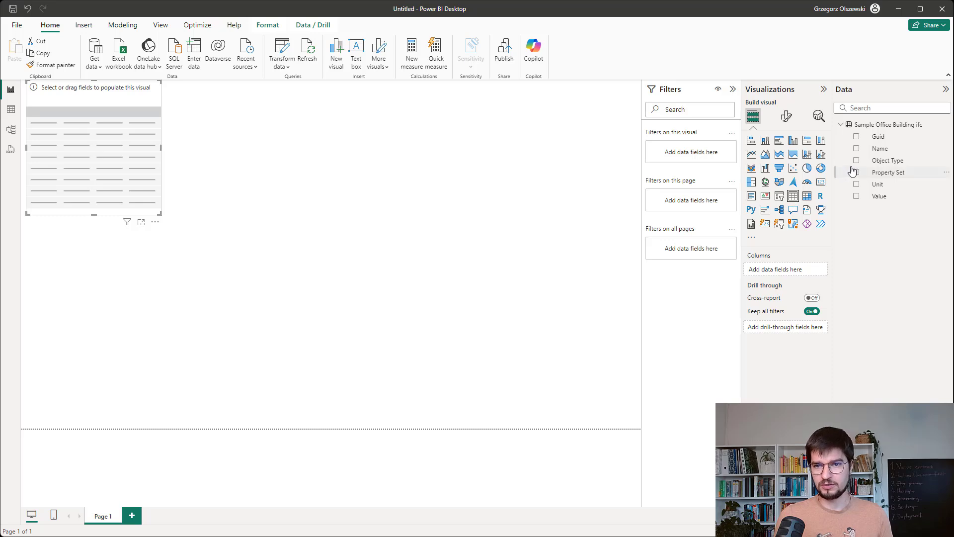
left_click(856, 137)
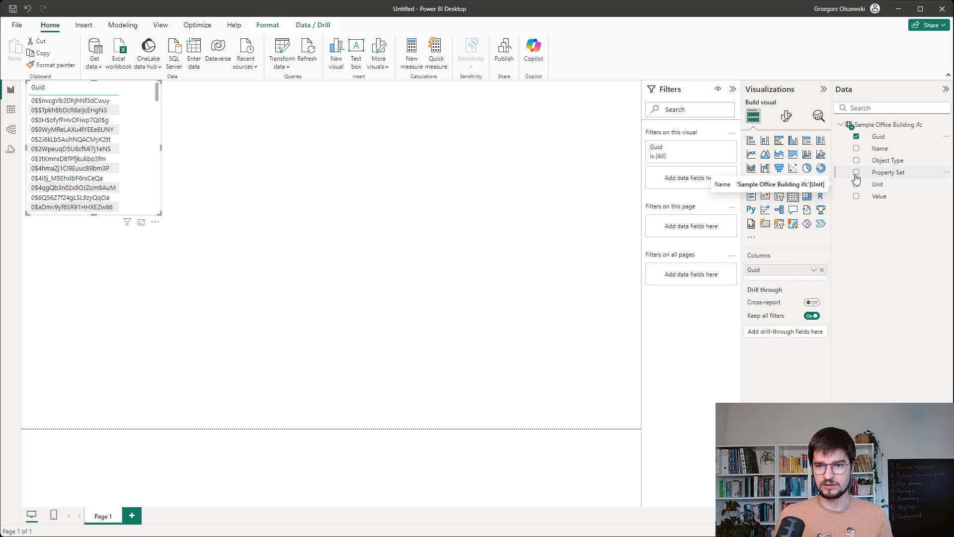
left_click(856, 160)
left_click(856, 173)
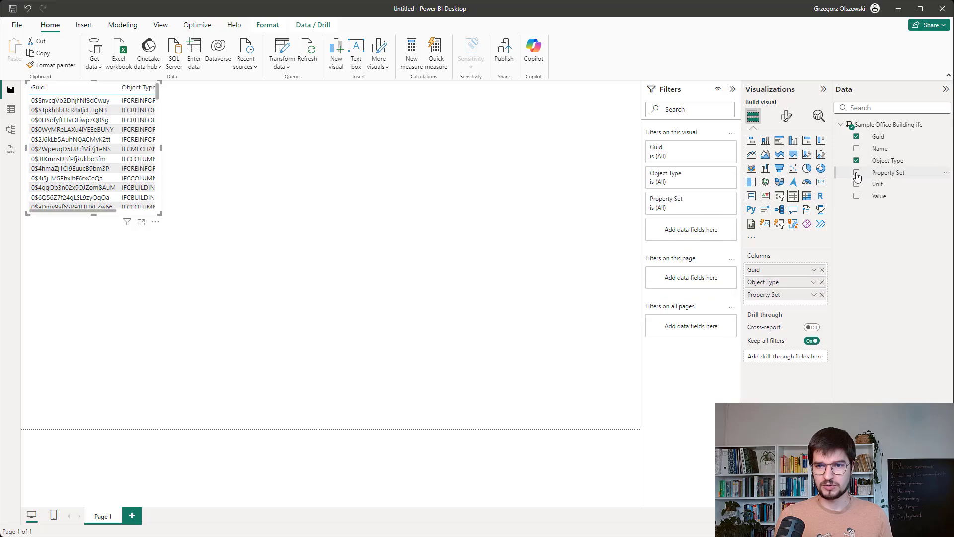
left_click(857, 148)
left_click(856, 197)
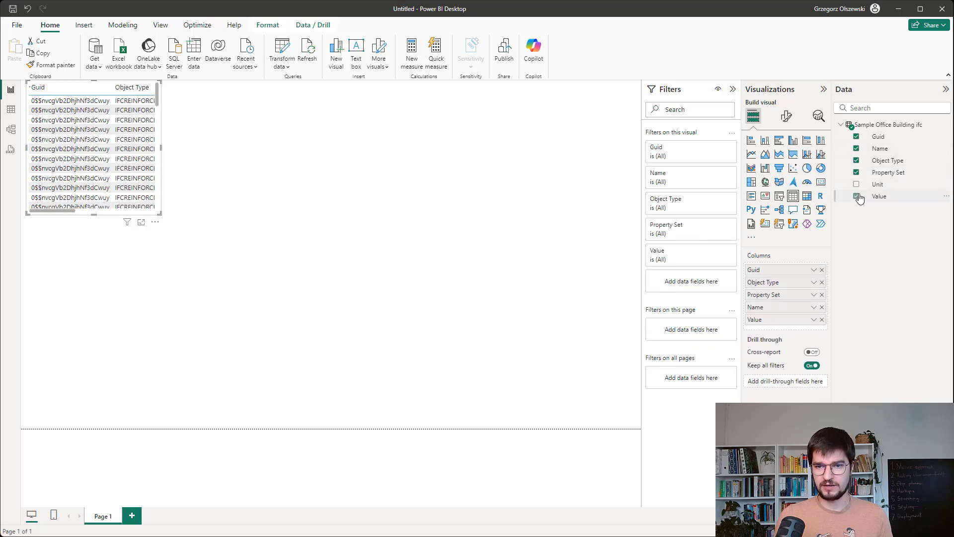
left_click(856, 184)
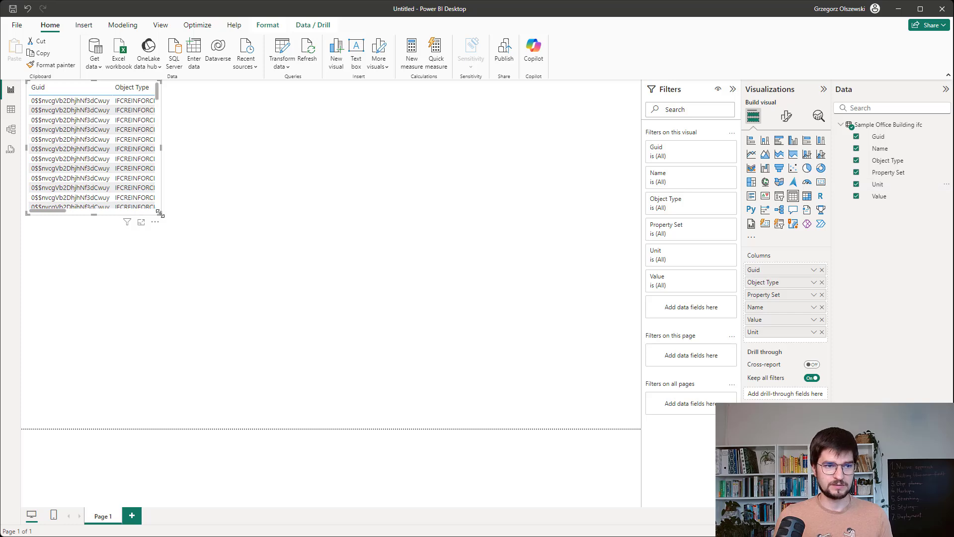
- Enlarge the table visual, then inspect the rows for properties a and b
left_click_drag(159, 213, 505, 417)
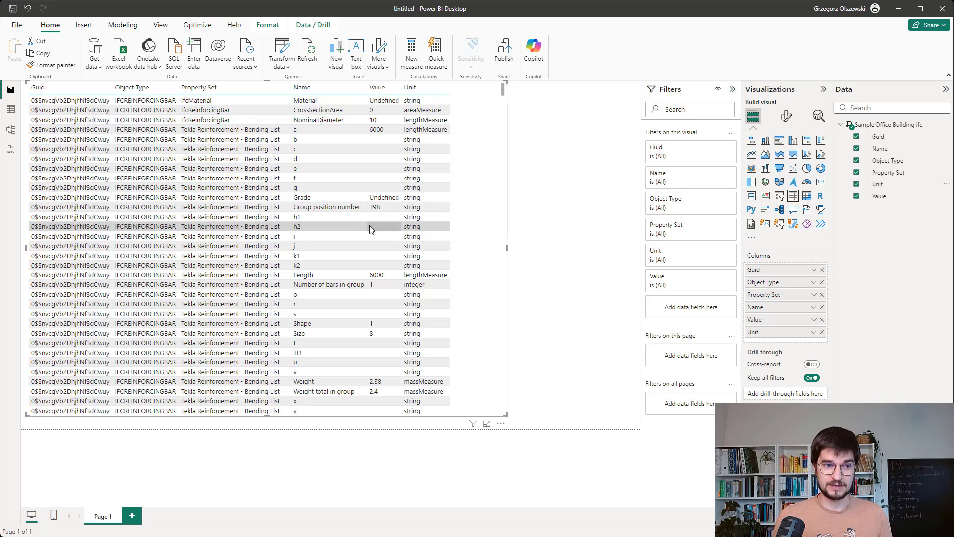
left_click(88, 132)
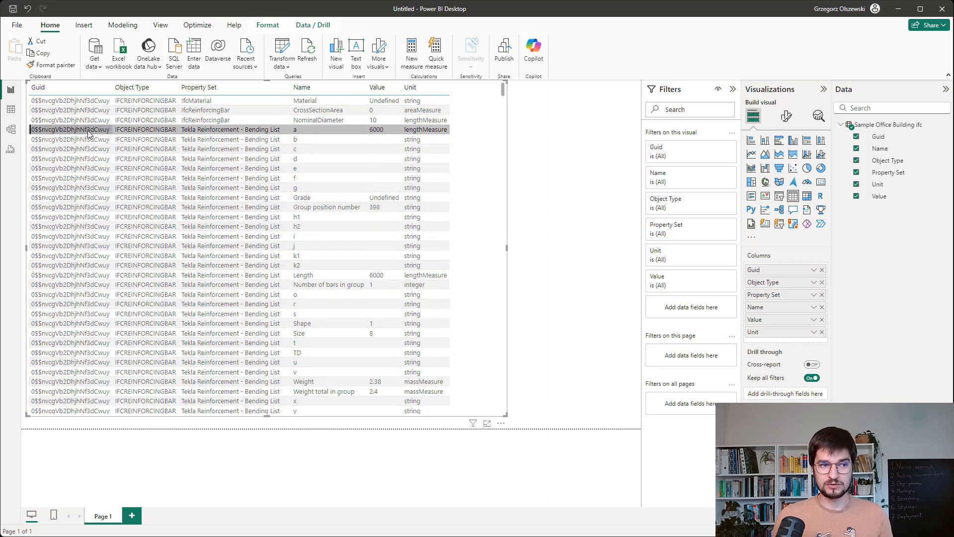
left_click(89, 141)
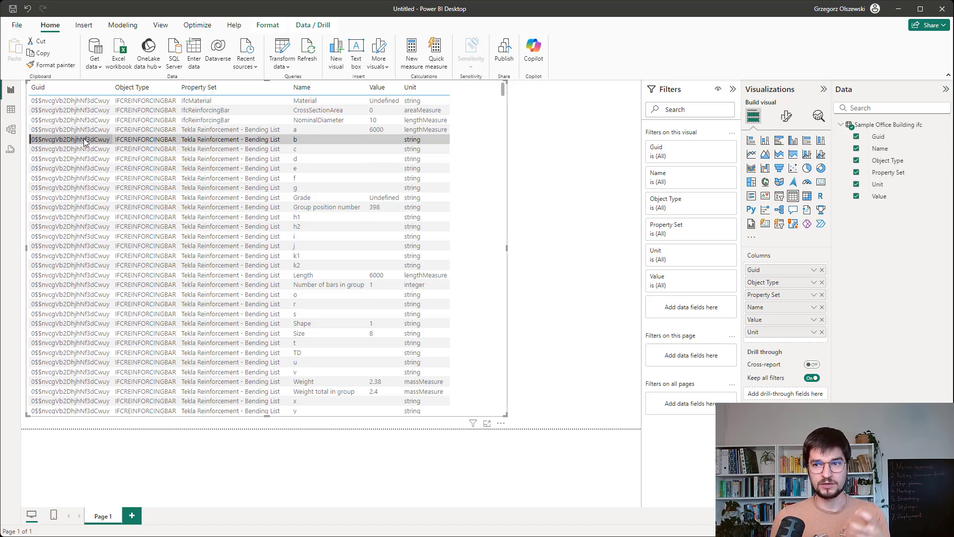
left_click(84, 142)
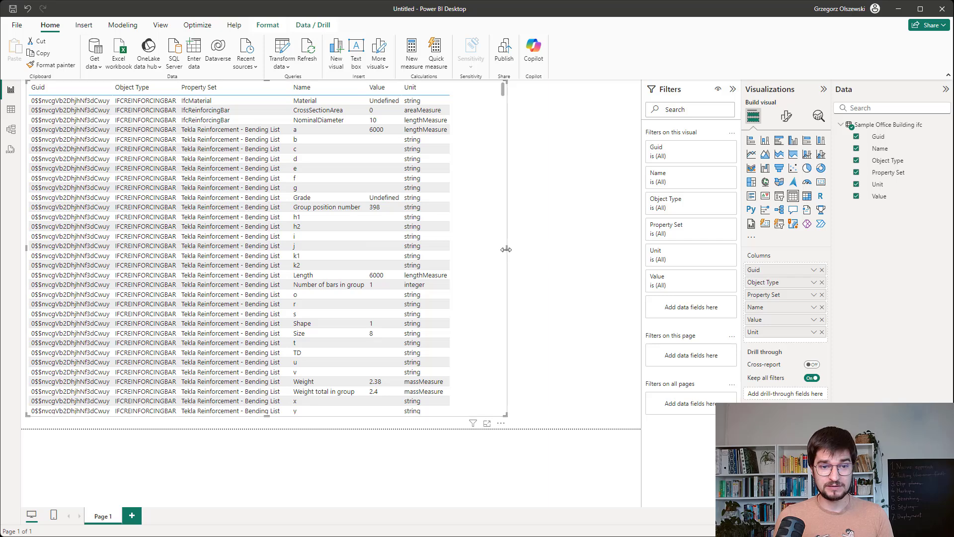
- Narrow the table and add a Property Set/Name slicer filtered to Extrusion OriginX
left_click_drag(506, 255, 464, 256)
left_click(507, 230)
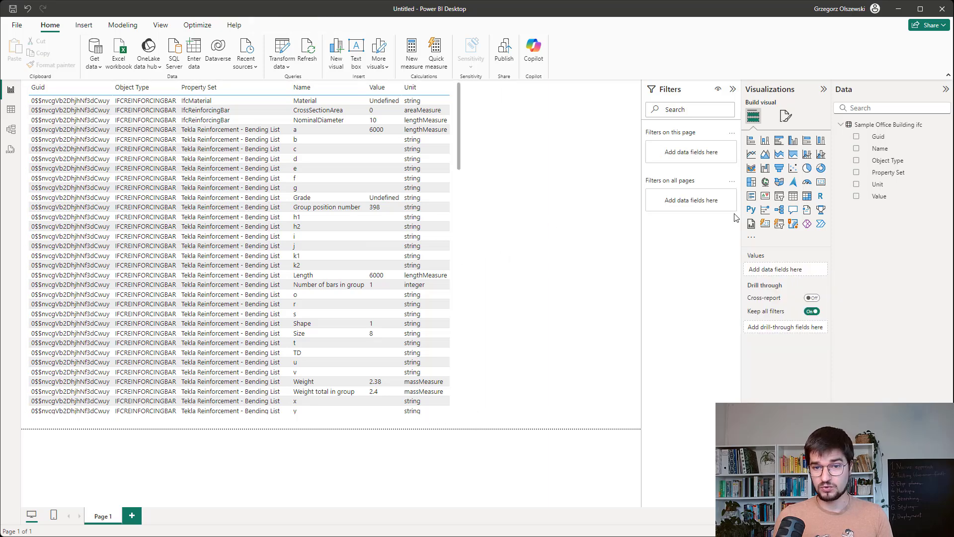
left_click(779, 197)
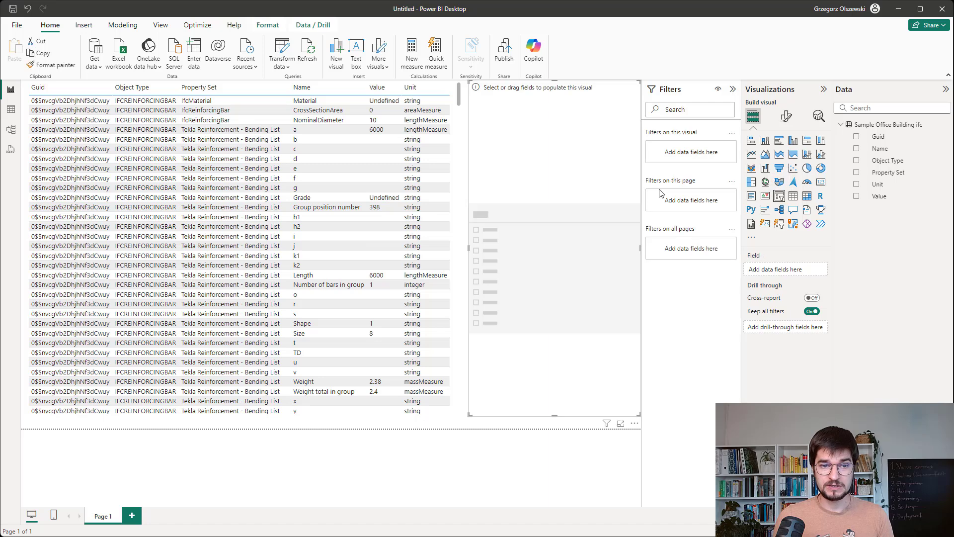
left_click(856, 173)
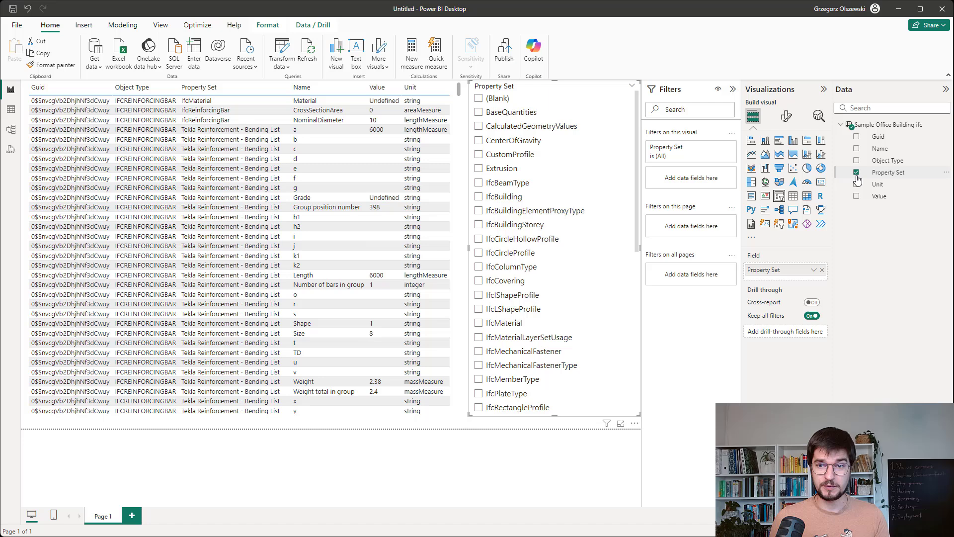
left_click(856, 148)
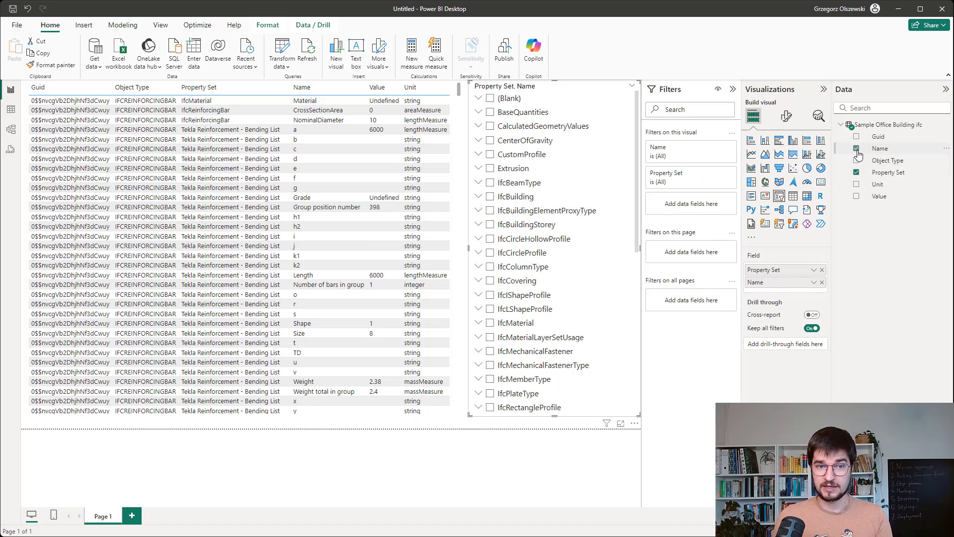
left_click(479, 168)
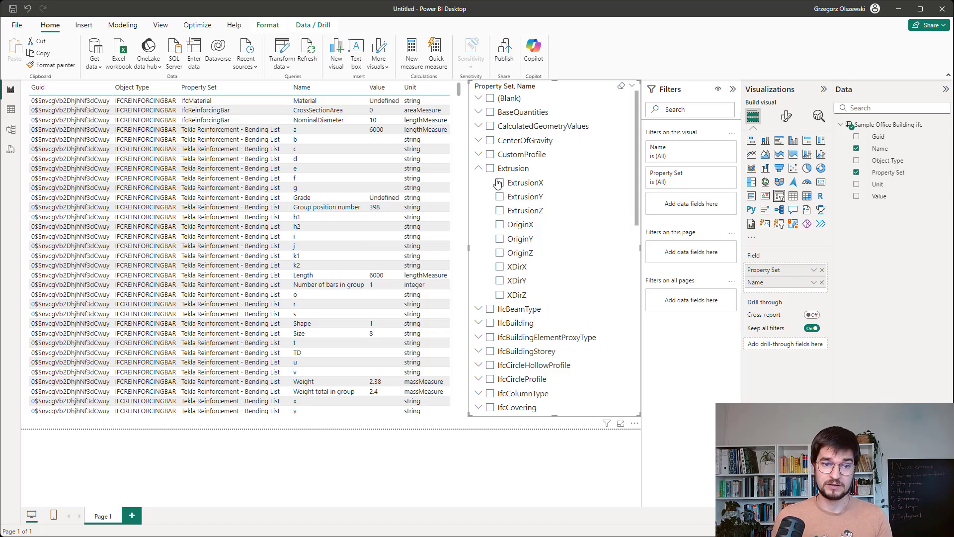
left_click(509, 227)
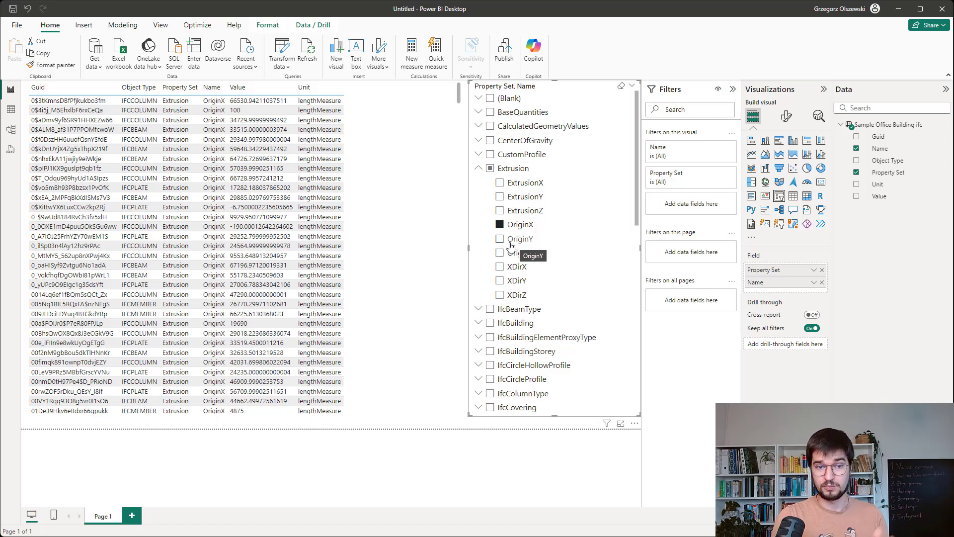
- Clear the Extrusion OriginX filter and filter the table to IfcMaterial Material rows
left_click(486, 170)
left_click(484, 170)
left_click(489, 169)
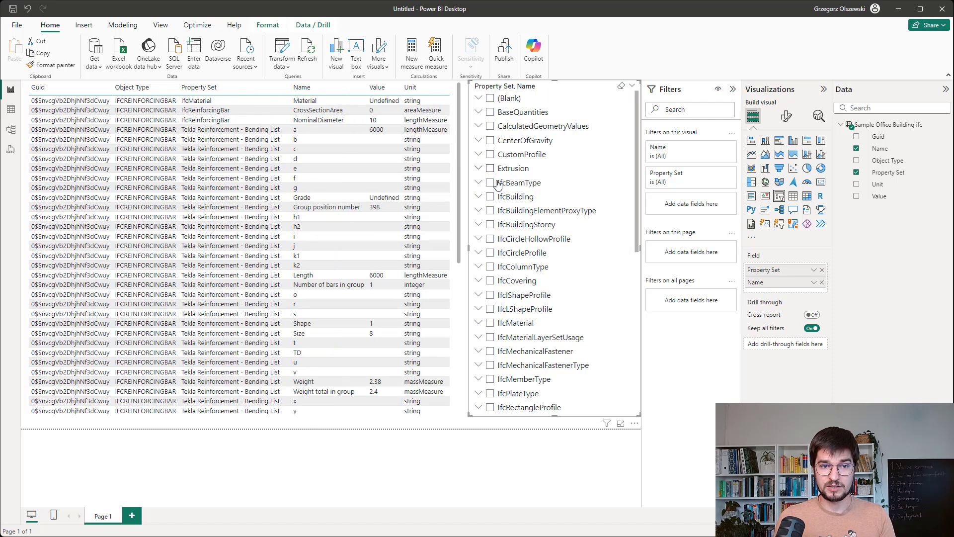
scroll(493, 249, "down", 1)
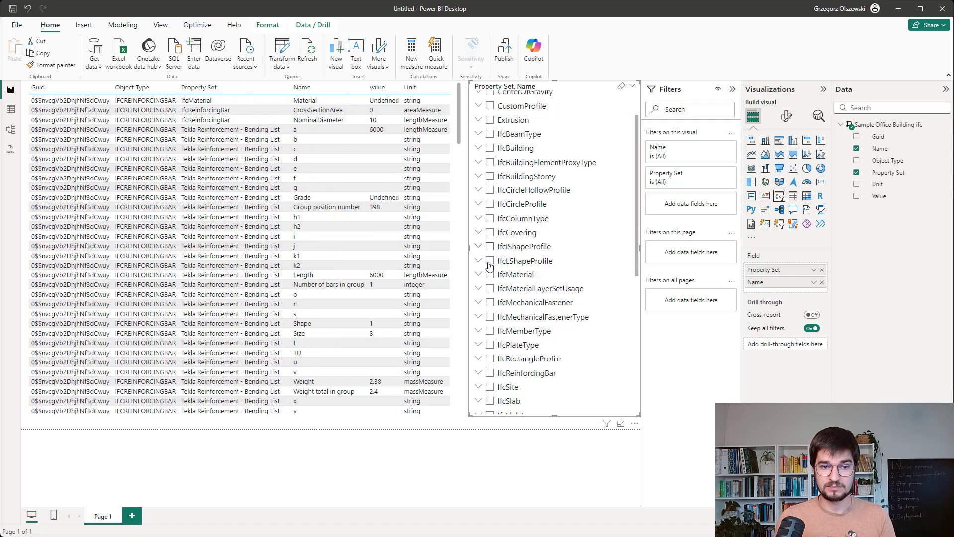
left_click(478, 274)
left_click(498, 289)
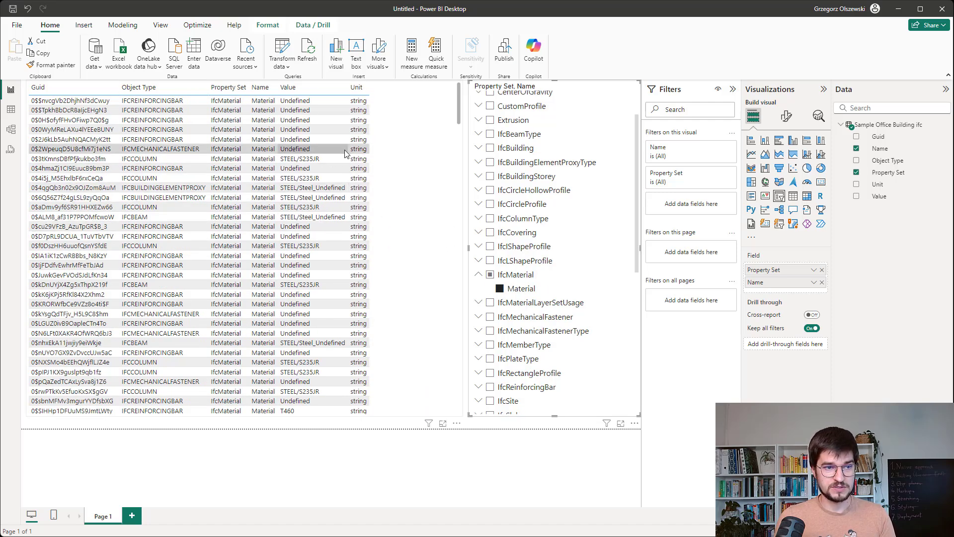
scroll(346, 154, "down", 10)
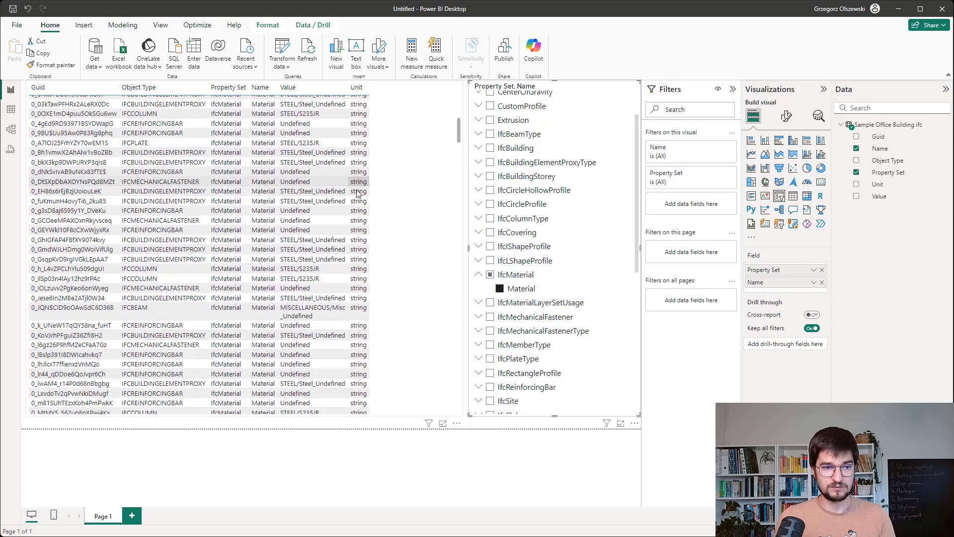
scroll(357, 194, "down", 8)
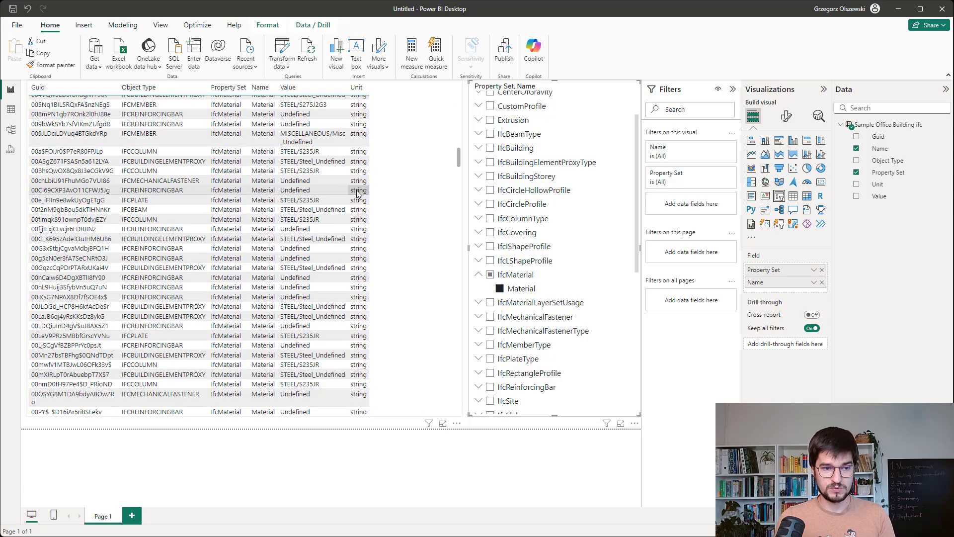
scroll(357, 193, "down", 6)
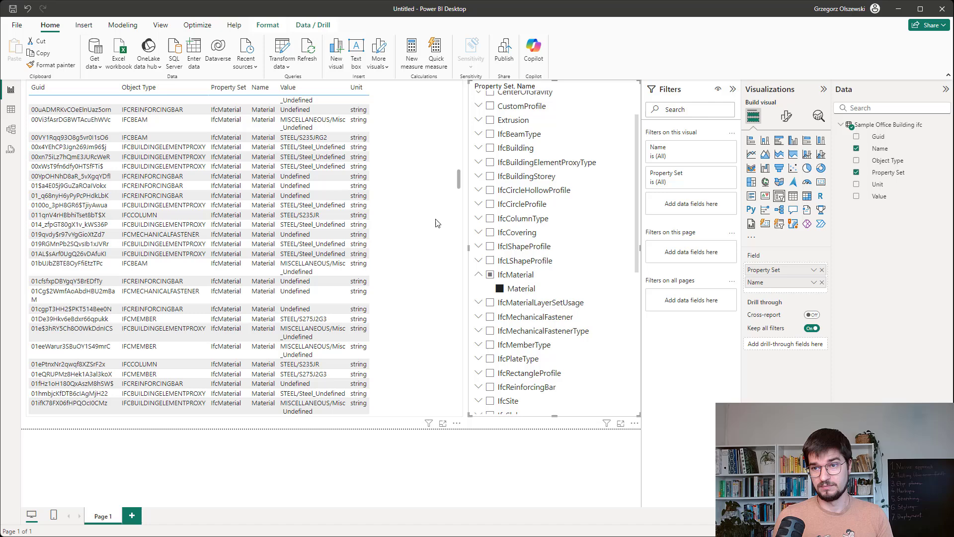
- Switch the slicer filter to Tekla Quantity Volume rows
left_click(480, 276)
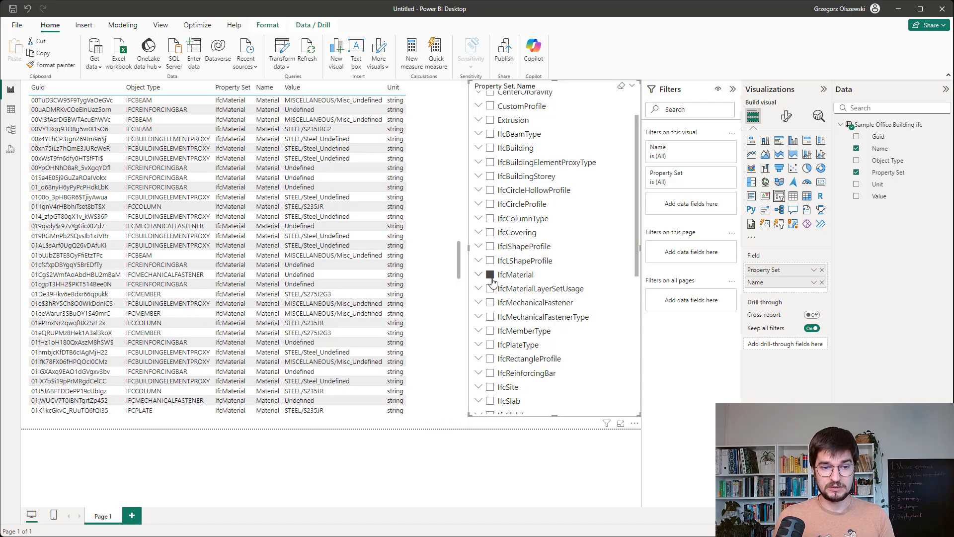
scroll(492, 279, "down", 5)
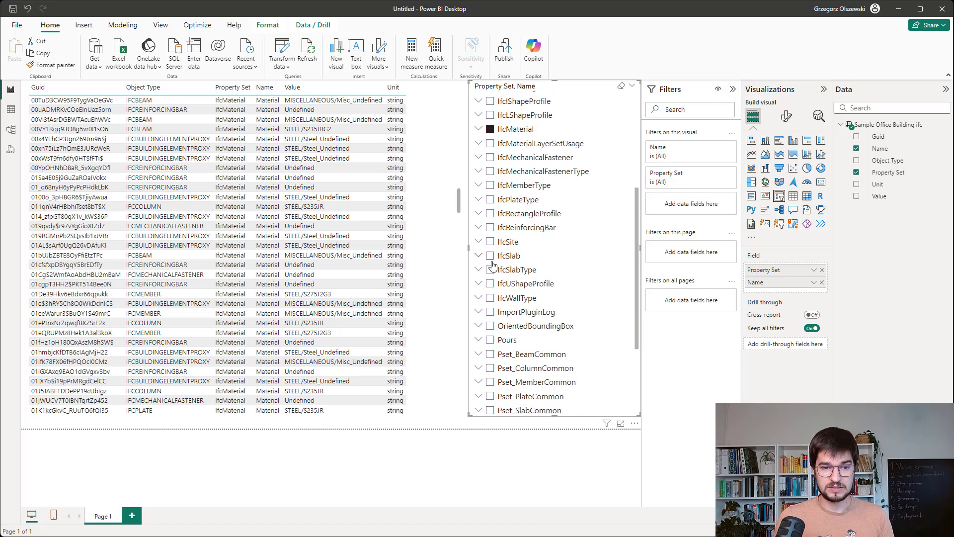
scroll(492, 265, "down", 3)
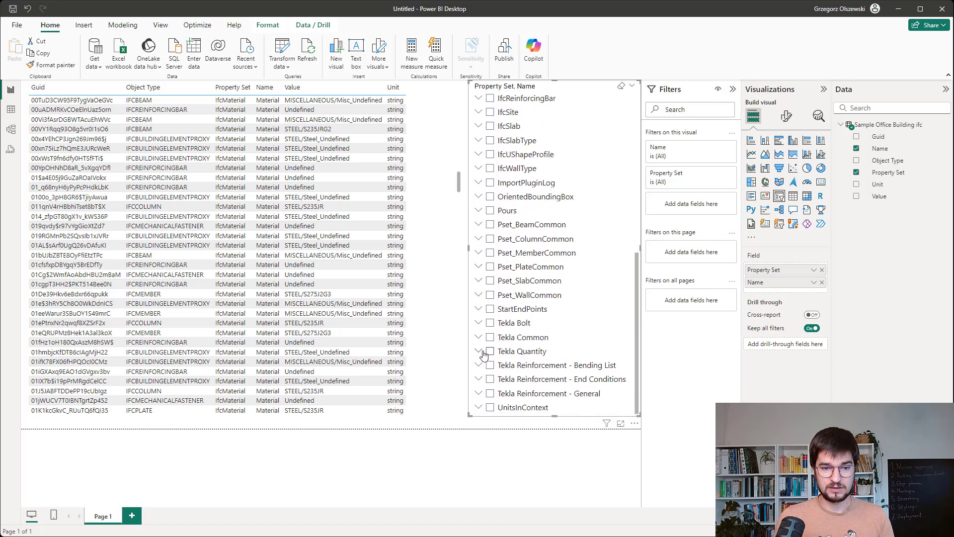
left_click(481, 353)
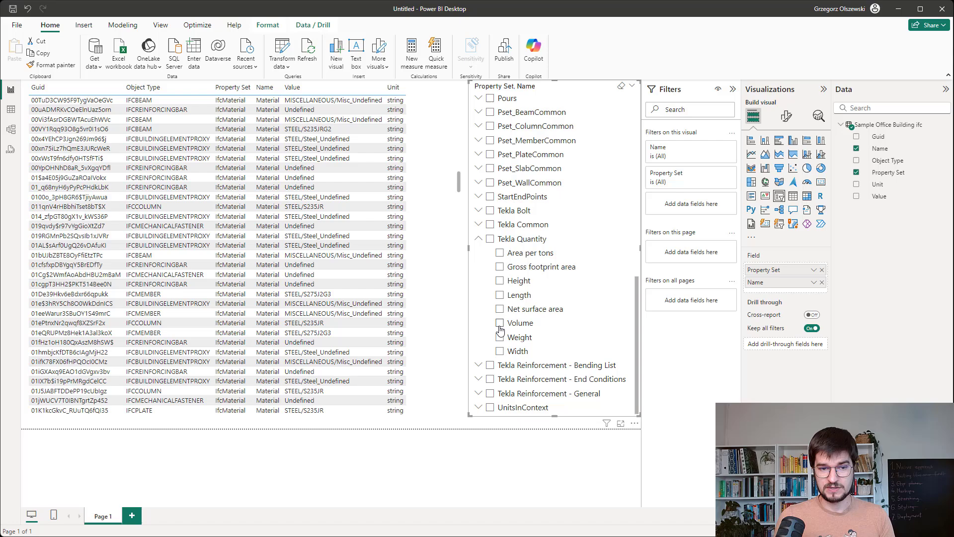
left_click(499, 324)
scroll(437, 317, "down", 5)
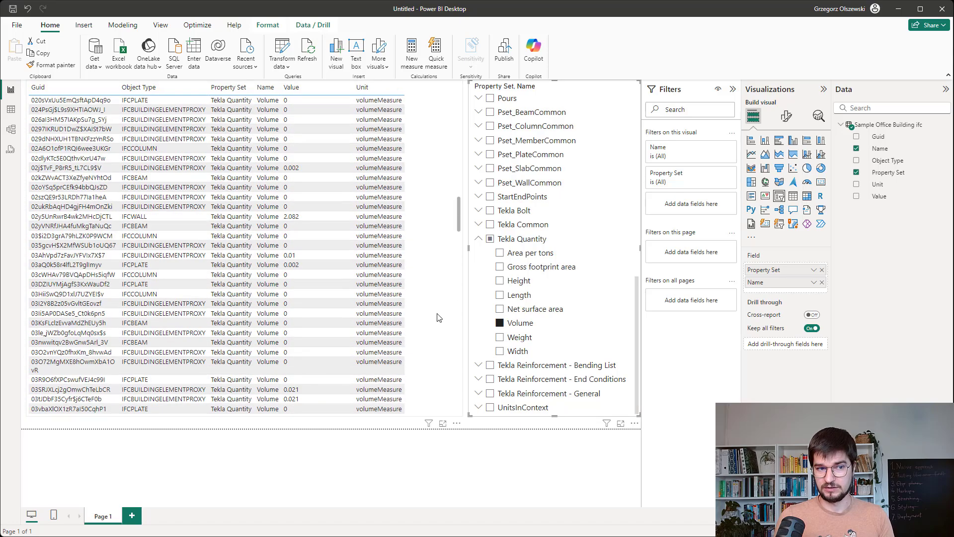
scroll(438, 317, "up", 10)
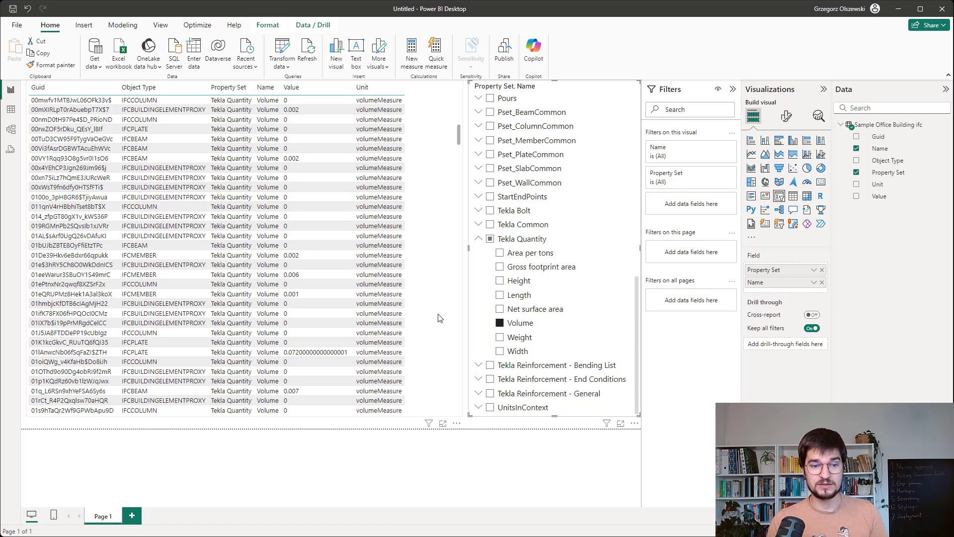
- Open Transform data and filter Property Set to IfcMaterial and Tekla Quantity
left_click(457, 437)
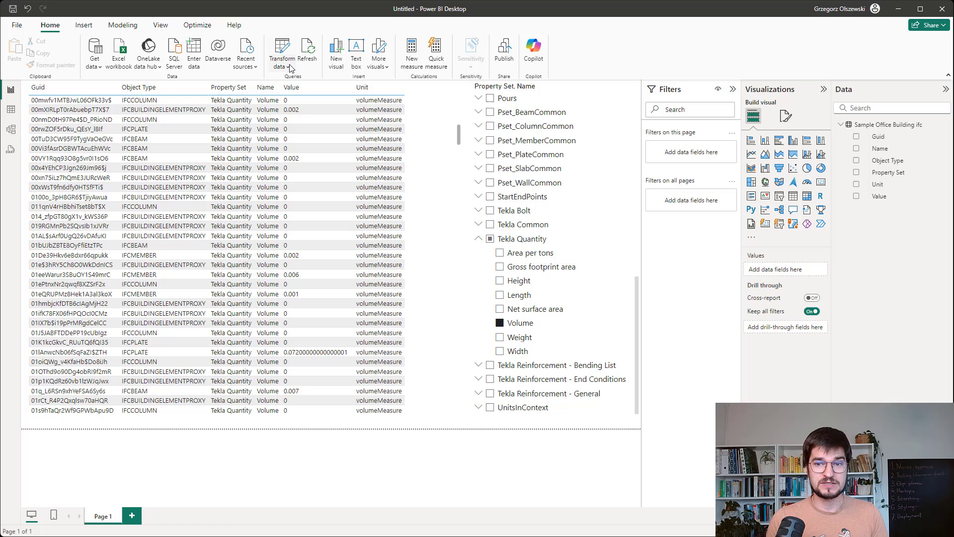
left_click(283, 49)
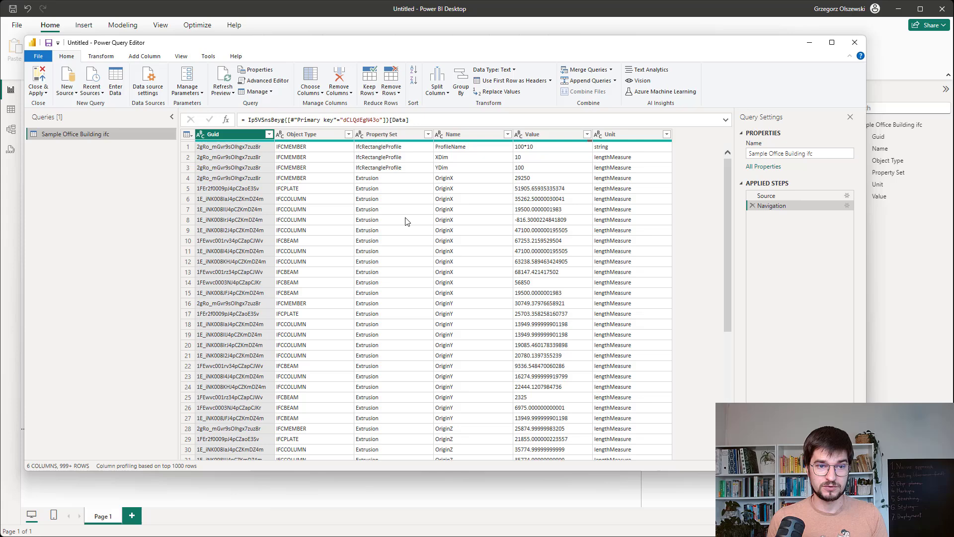
left_click(427, 134)
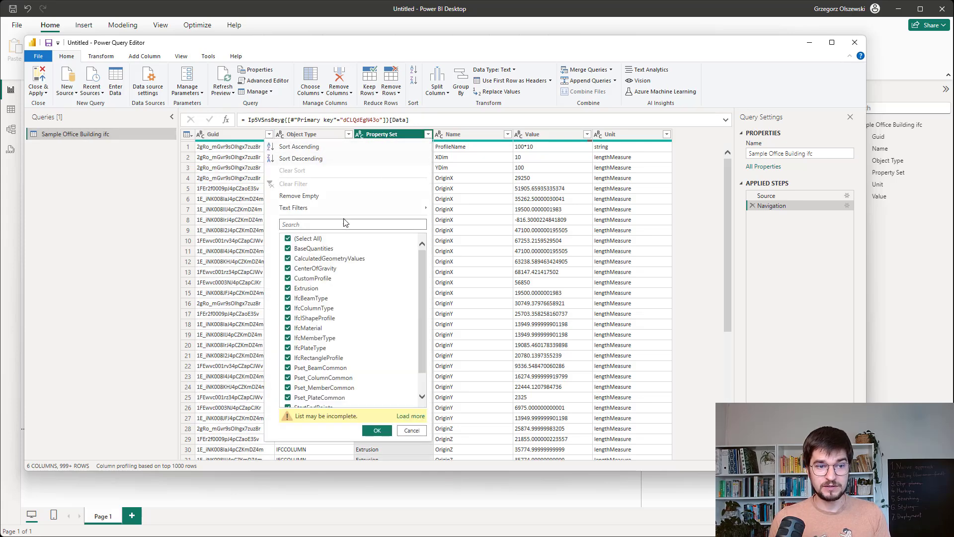
left_click(322, 240)
left_click(318, 328)
scroll(348, 317, "down", 1)
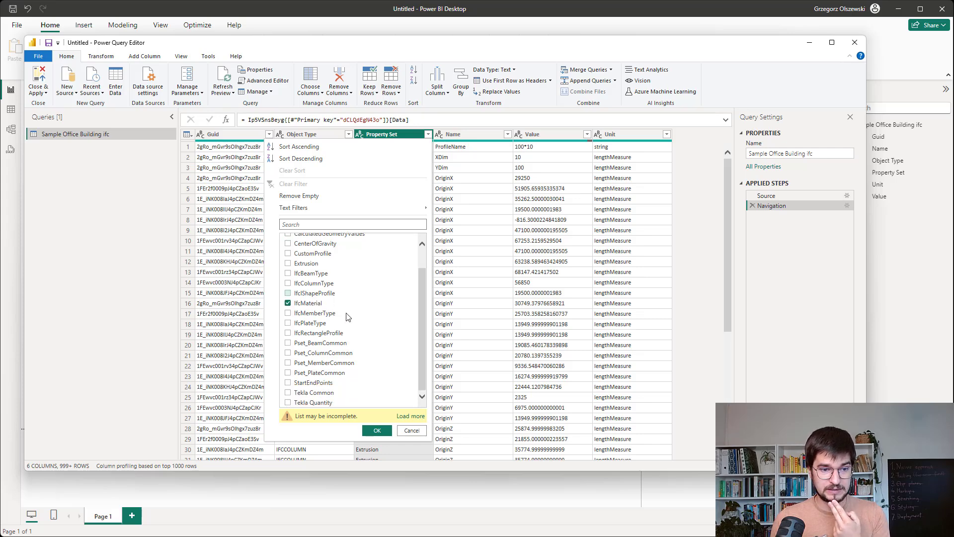
left_click(315, 403)
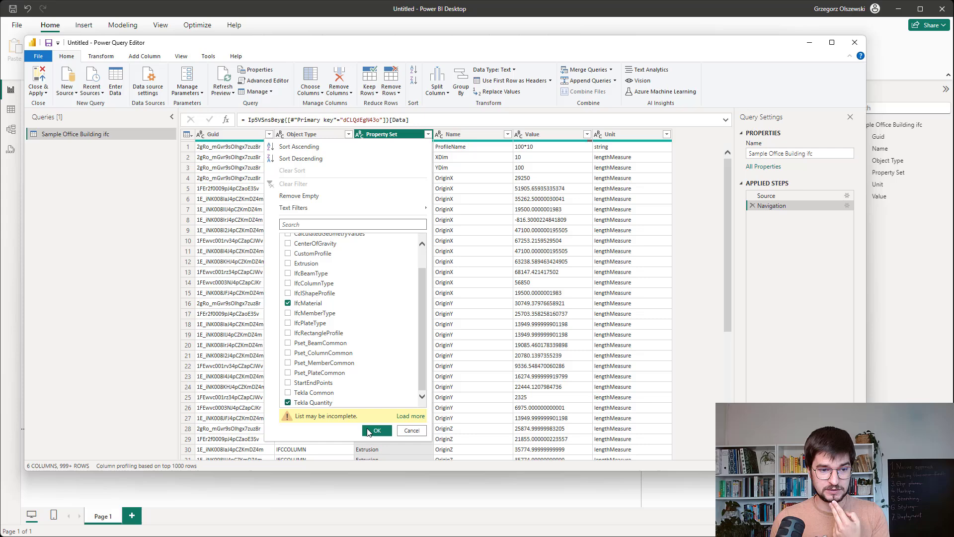
left_click(377, 430)
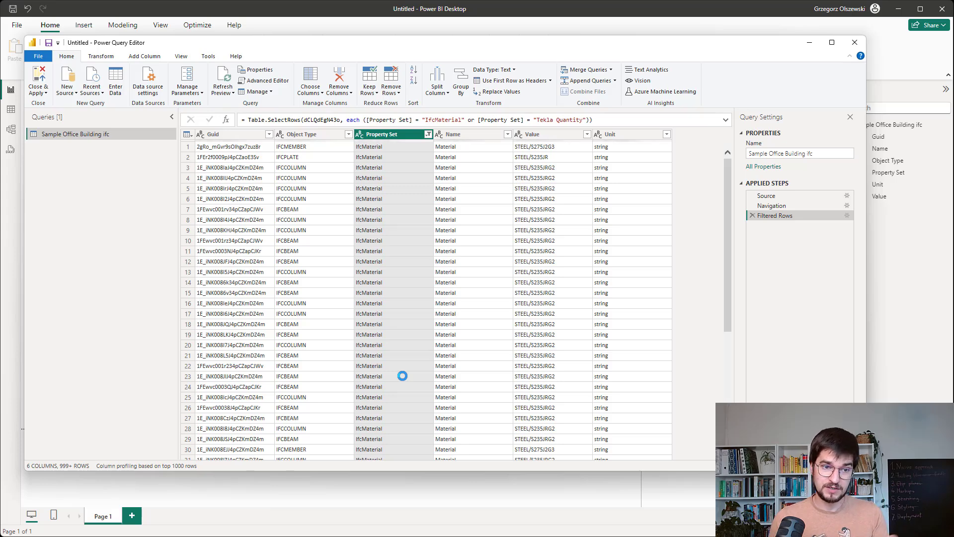
- Filter the Name column to keep only Material and Volume
left_click(507, 135)
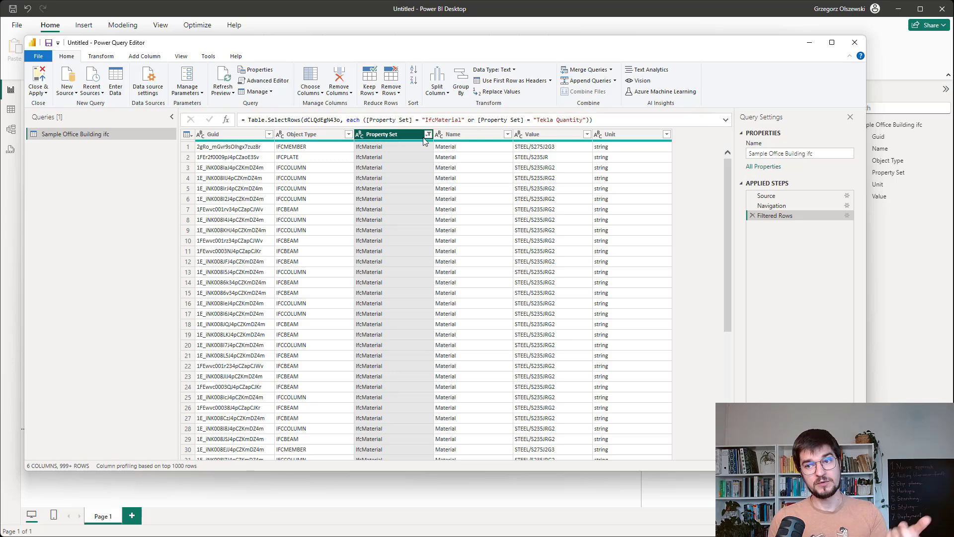
left_click(506, 134)
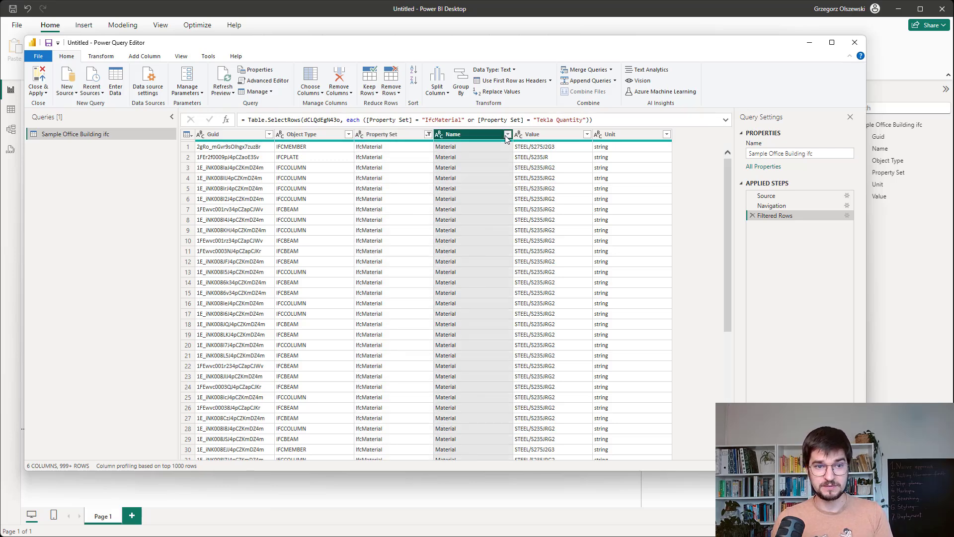
left_click(396, 240)
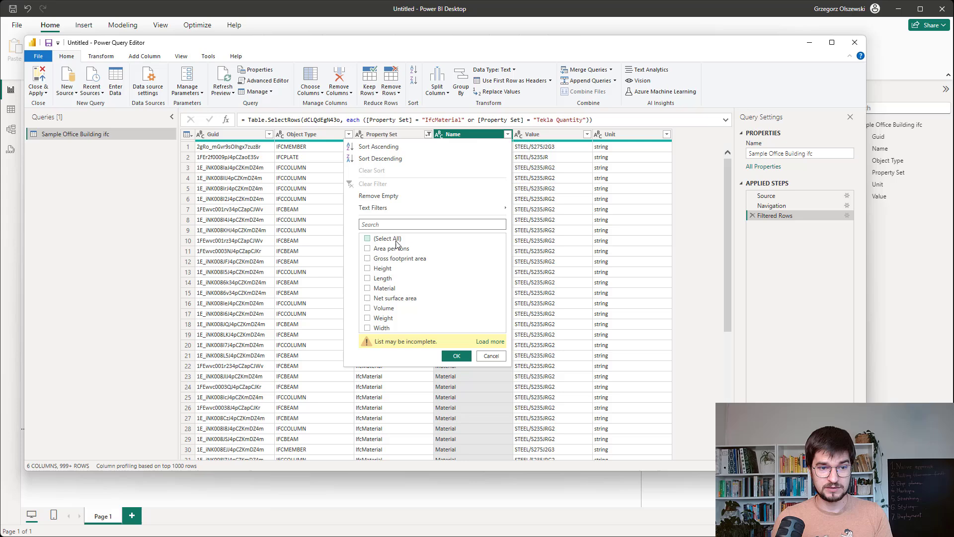
left_click(389, 289)
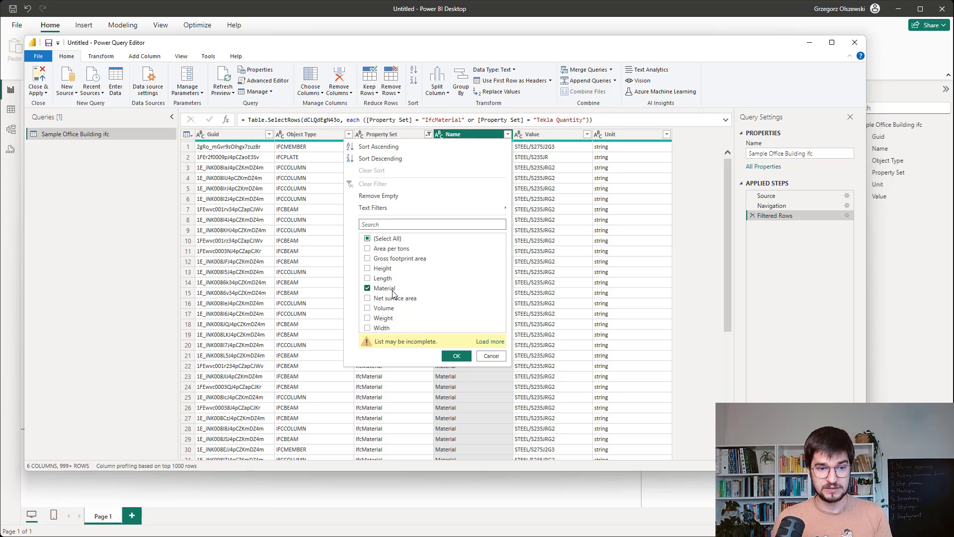
left_click(393, 308)
left_click(453, 355)
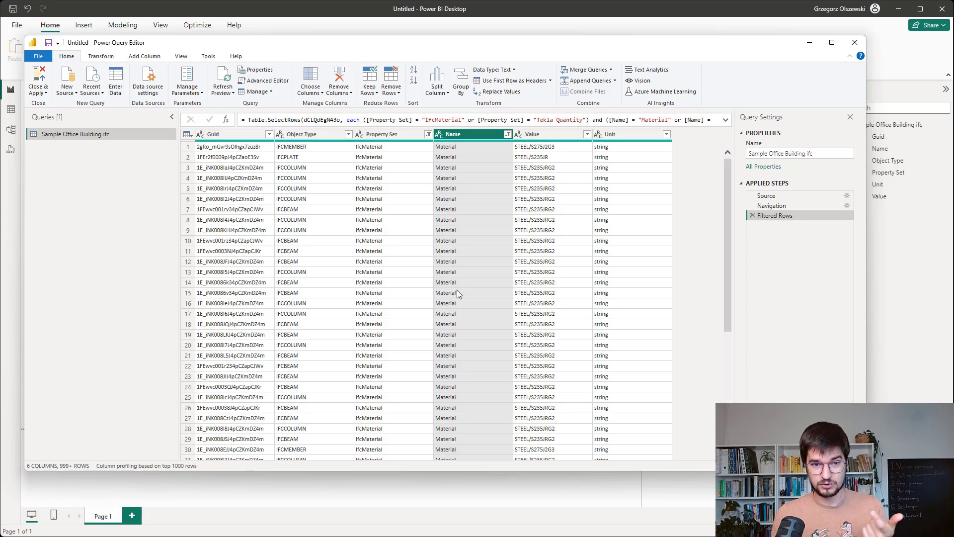
- Sort by Guid ascending and compare rows 7 and 8's Guid, Name, material and volume
left_click(269, 134)
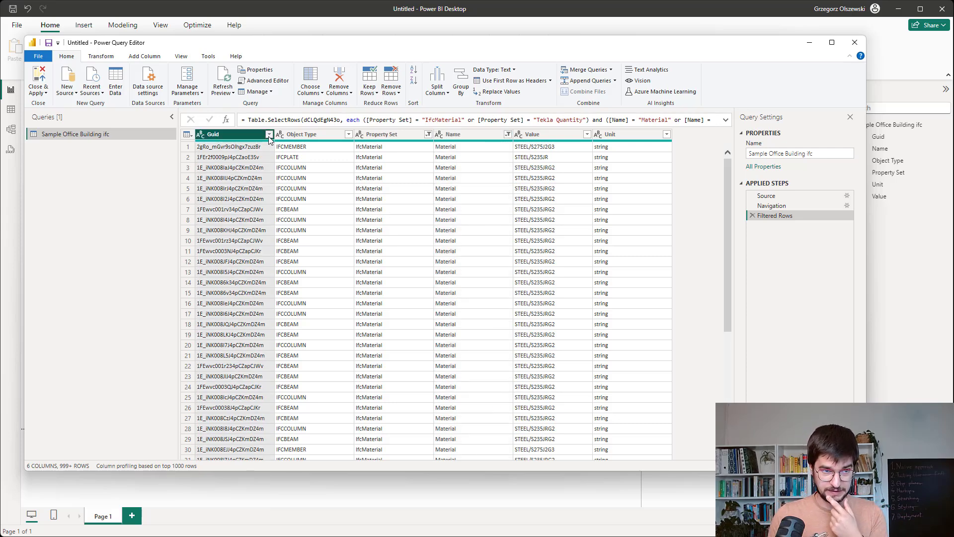
left_click(140, 146)
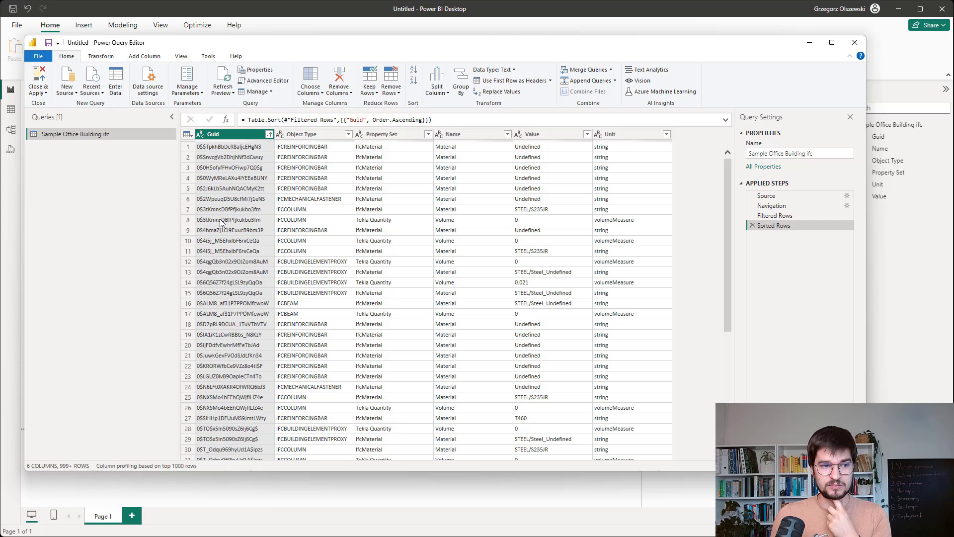
left_click(217, 213)
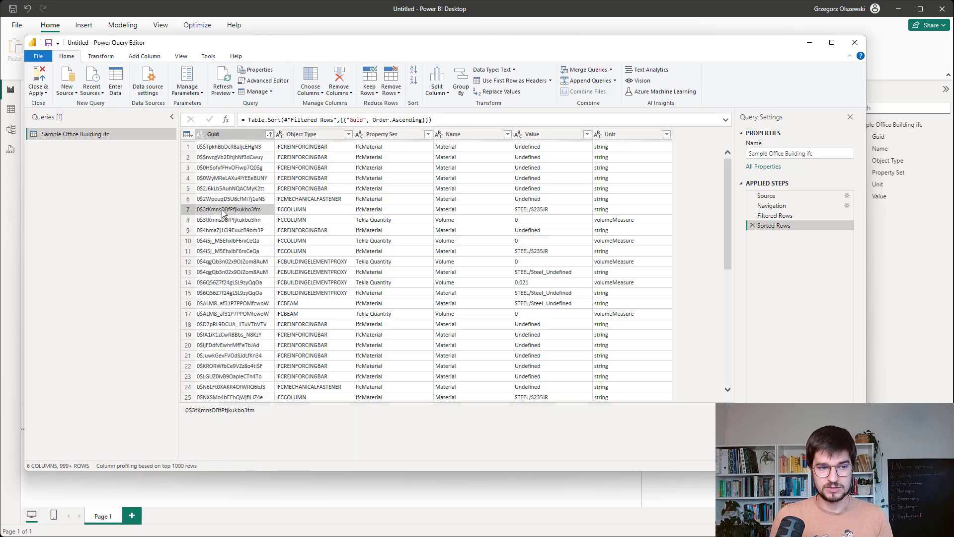
left_click(617, 220)
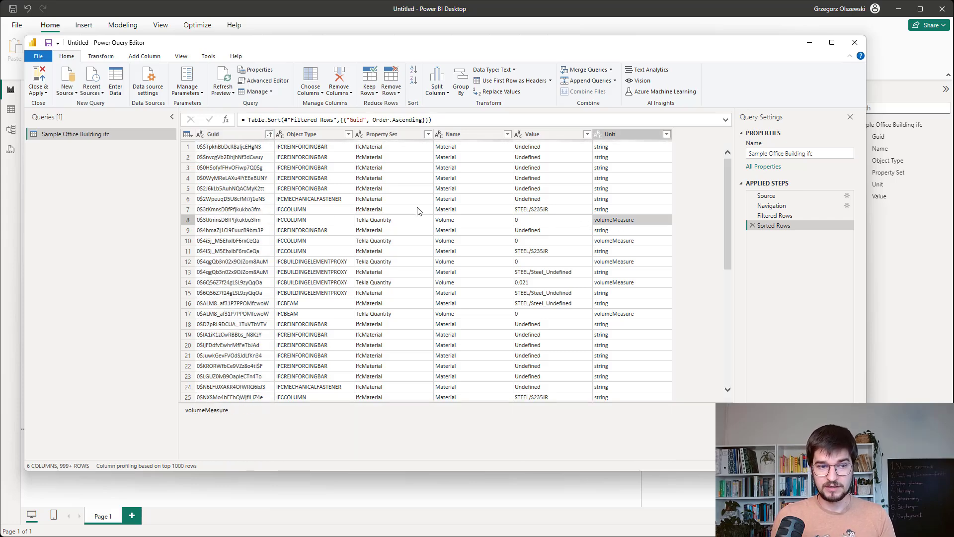
left_click(259, 210)
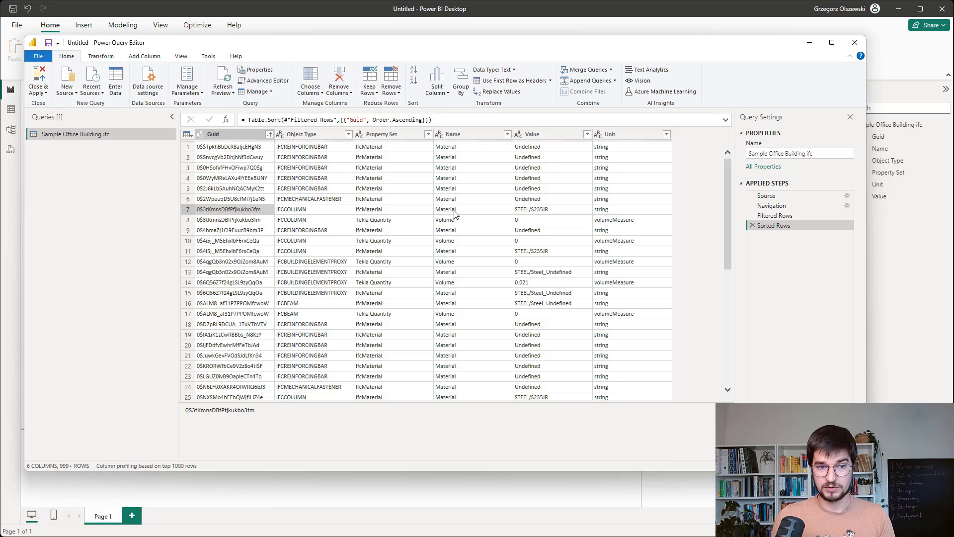
left_click(453, 210)
left_click(543, 213)
left_click(463, 219)
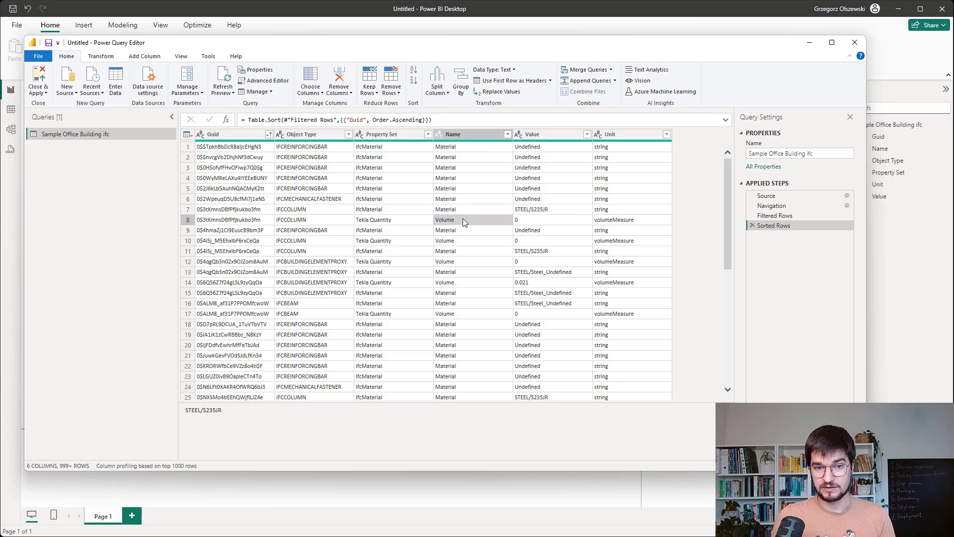
left_click(574, 222)
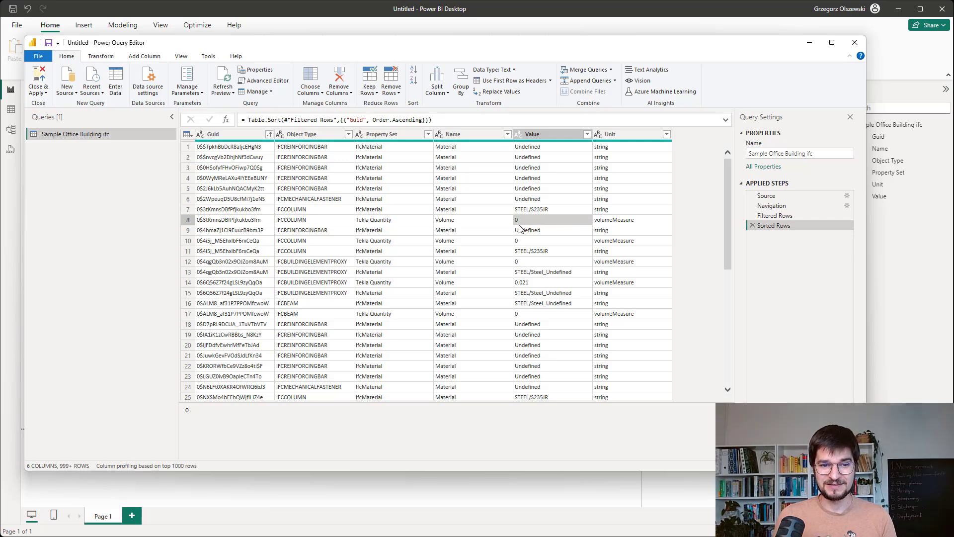
- Check volume values in rows 72 and 75, then recheck Guids of rows 7, 8 and the first row
scroll(514, 229, "down", 5)
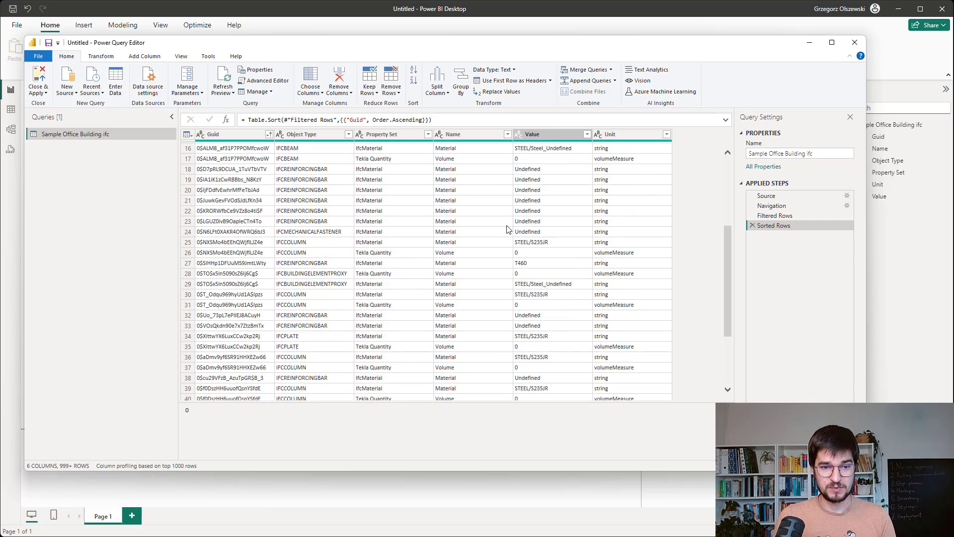
scroll(574, 261, "down", 7)
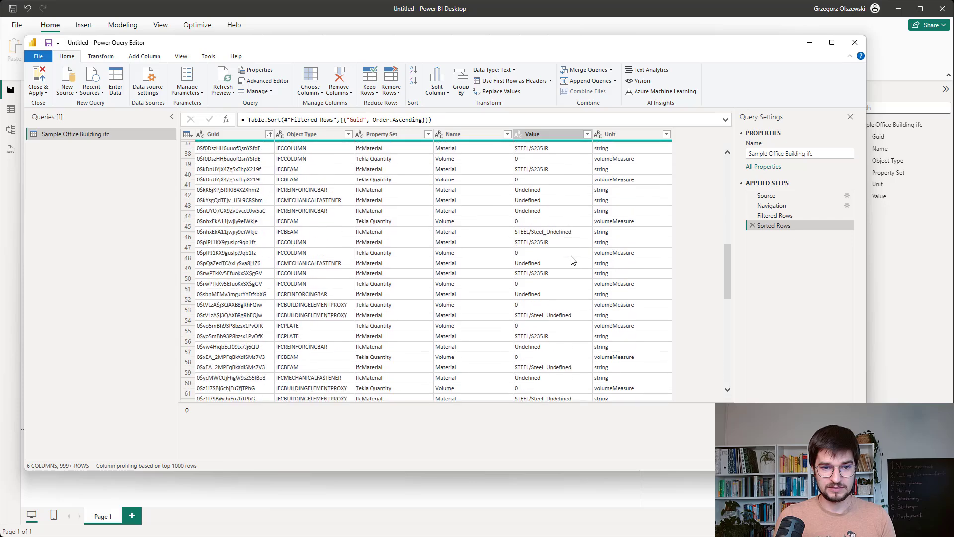
left_click(542, 238)
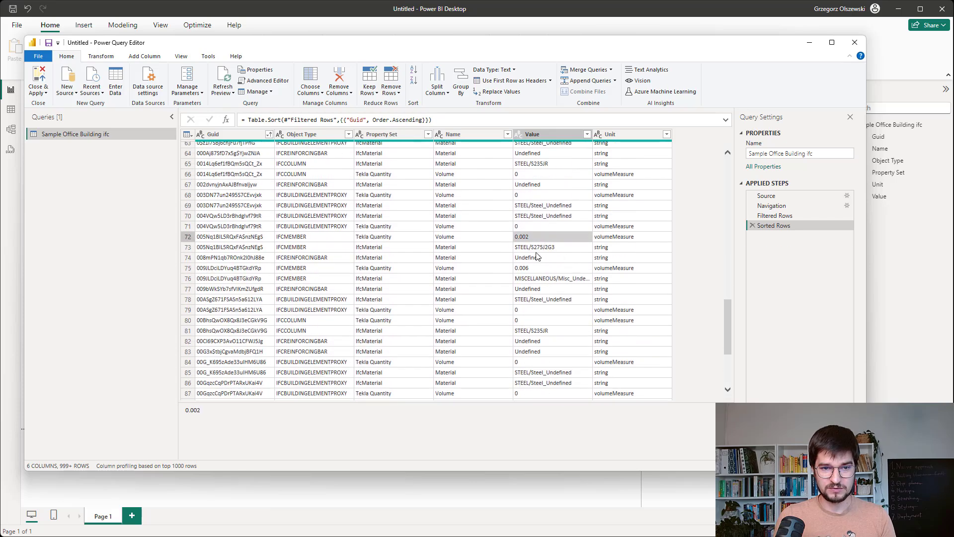
left_click(545, 269)
scroll(545, 266, "down", 2)
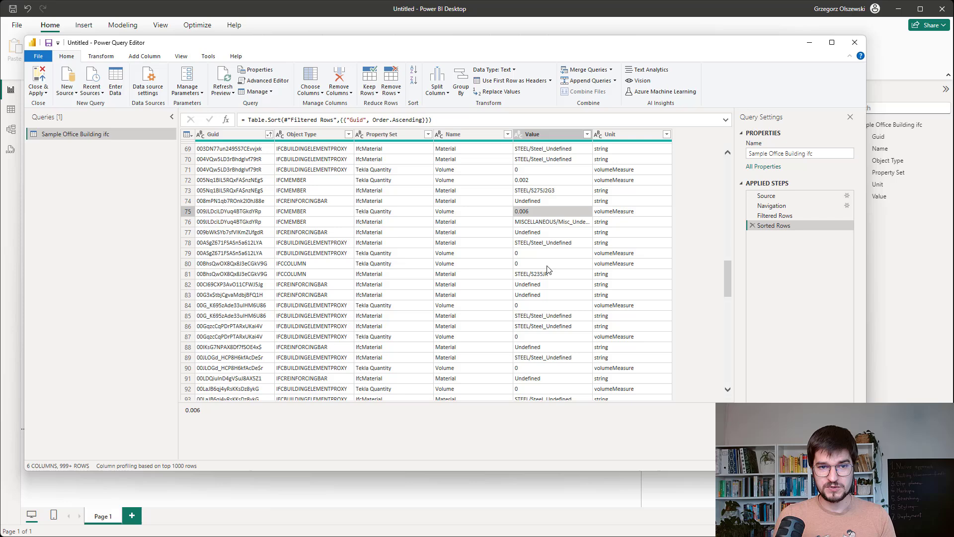
scroll(547, 269, "up", 1)
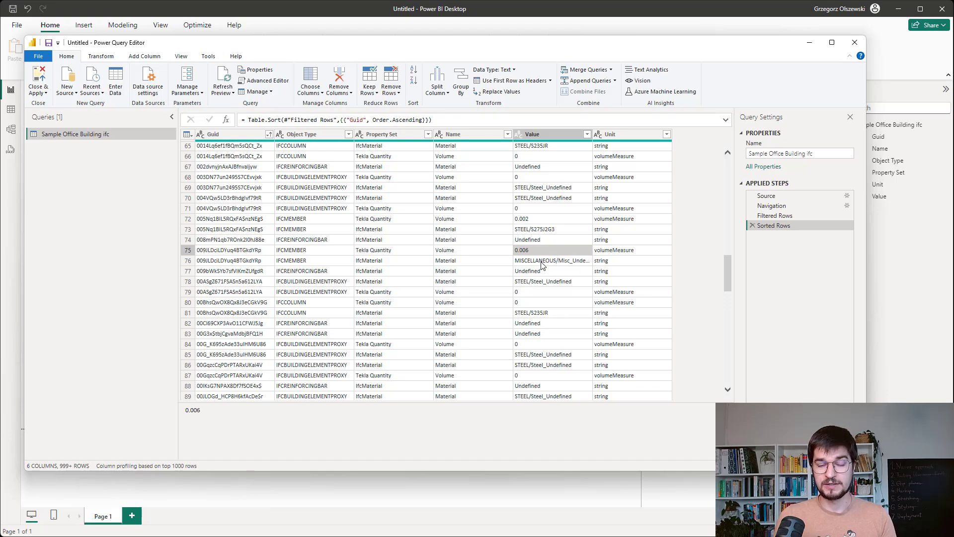
scroll(541, 265, "up", 20)
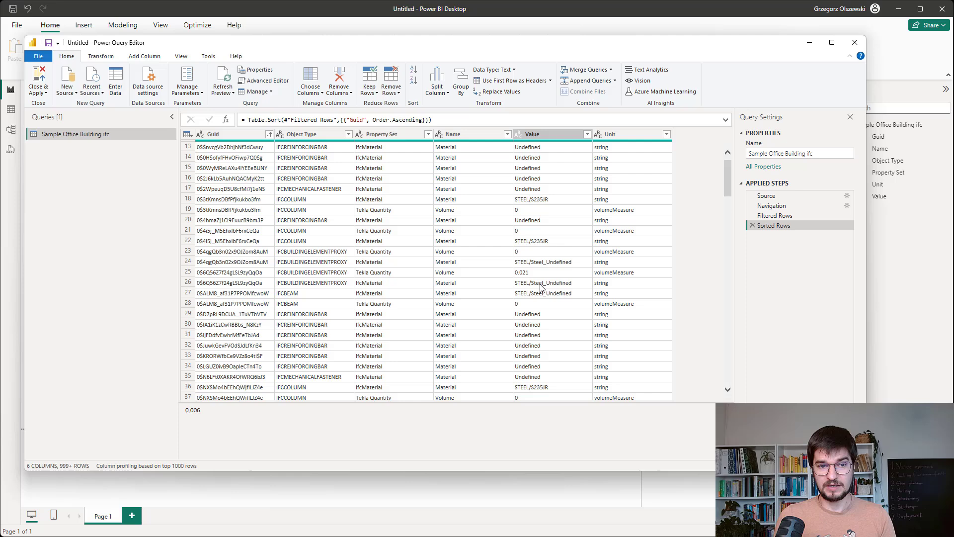
left_click(243, 211)
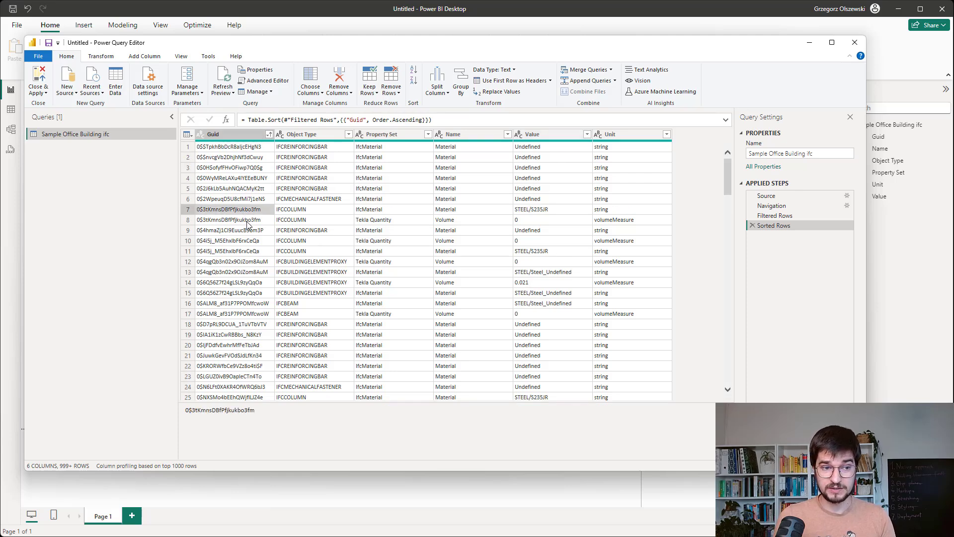
left_click(247, 224)
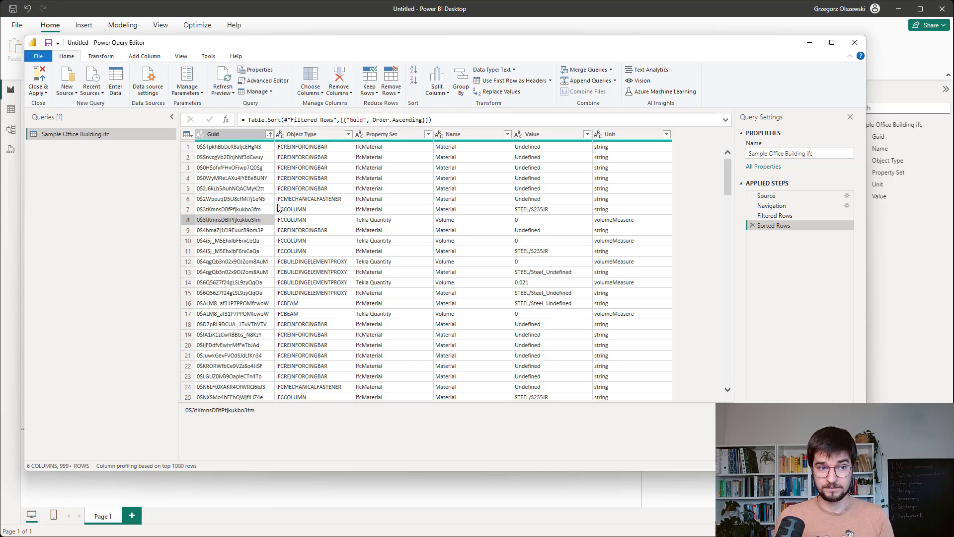
left_click(248, 150)
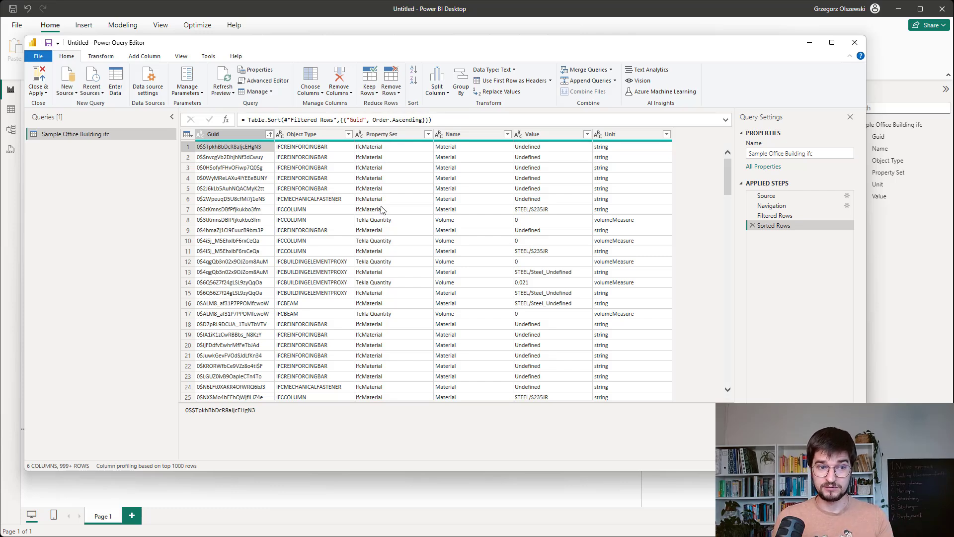
- Delete the Sorted Rows step and start a new conditional column from Add Column
left_click(753, 226)
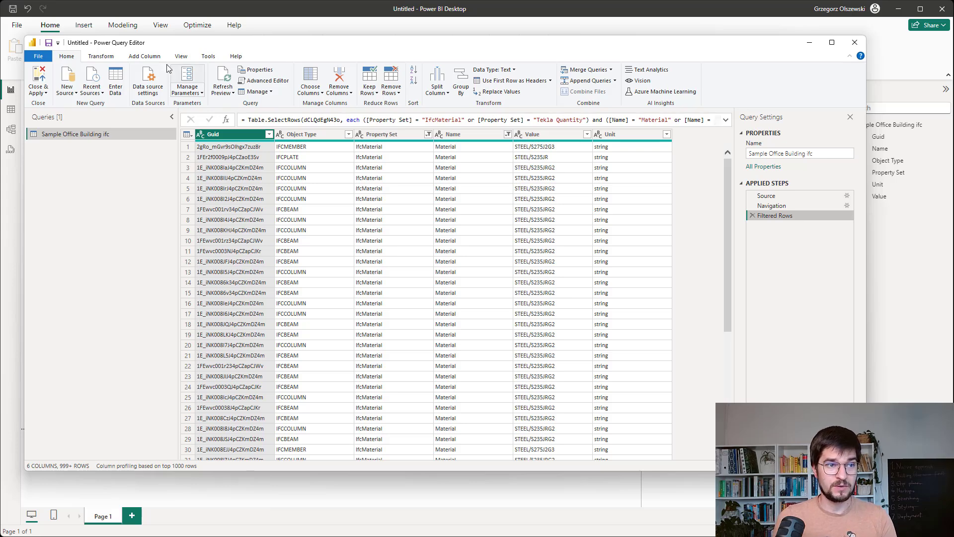
left_click(145, 56)
left_click(157, 70)
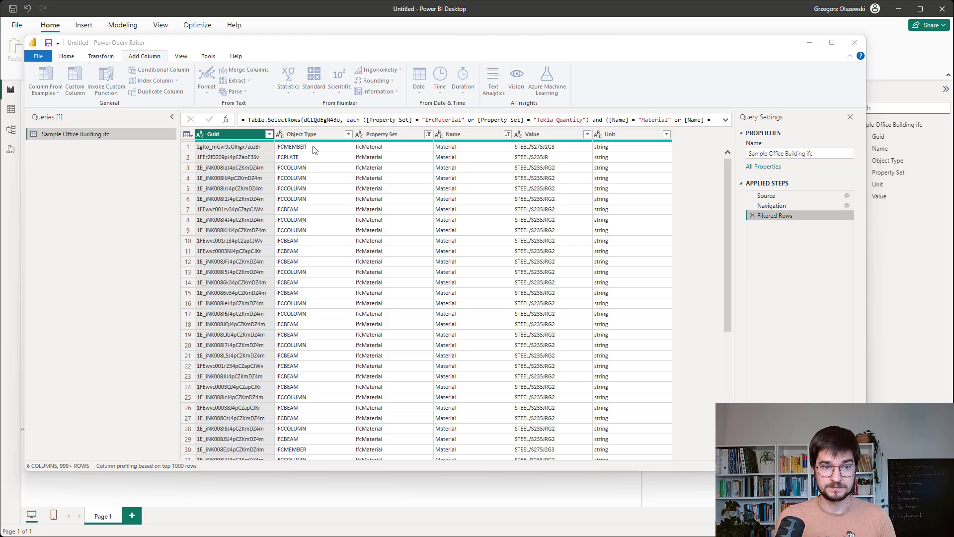
left_click_drag(709, 256, 468, 258)
- Create column Material: if Name equals 'Material', output the Value column
left_click_drag(470, 300, 342, 313)
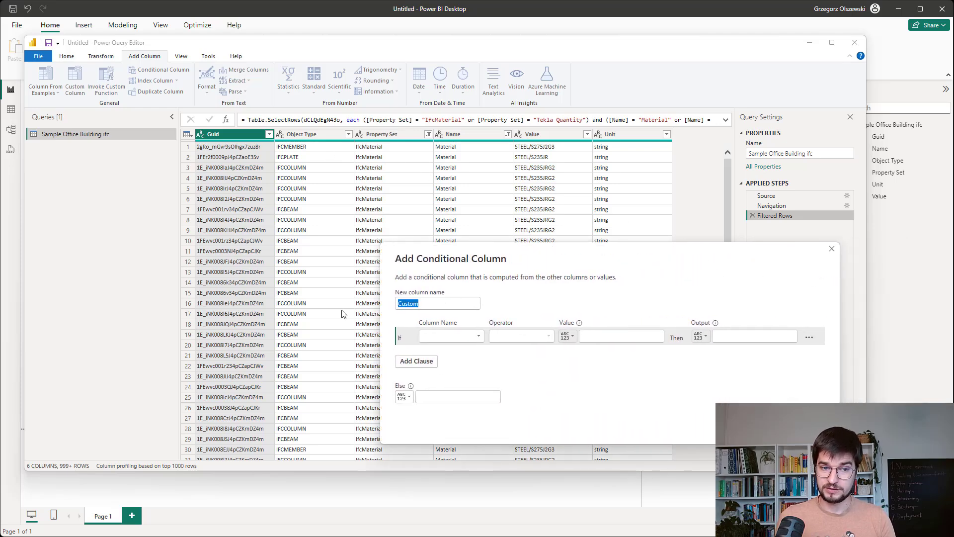
type("Material")
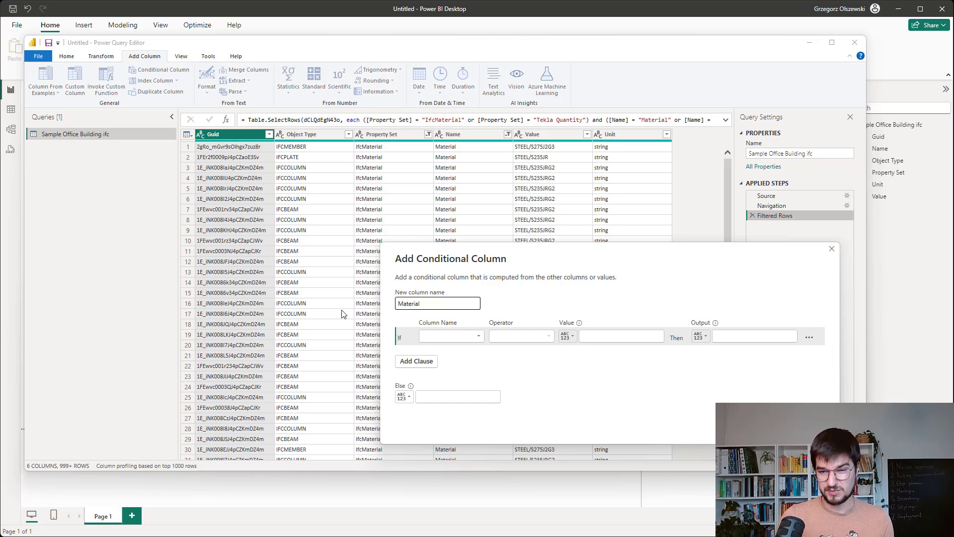
left_click(466, 340)
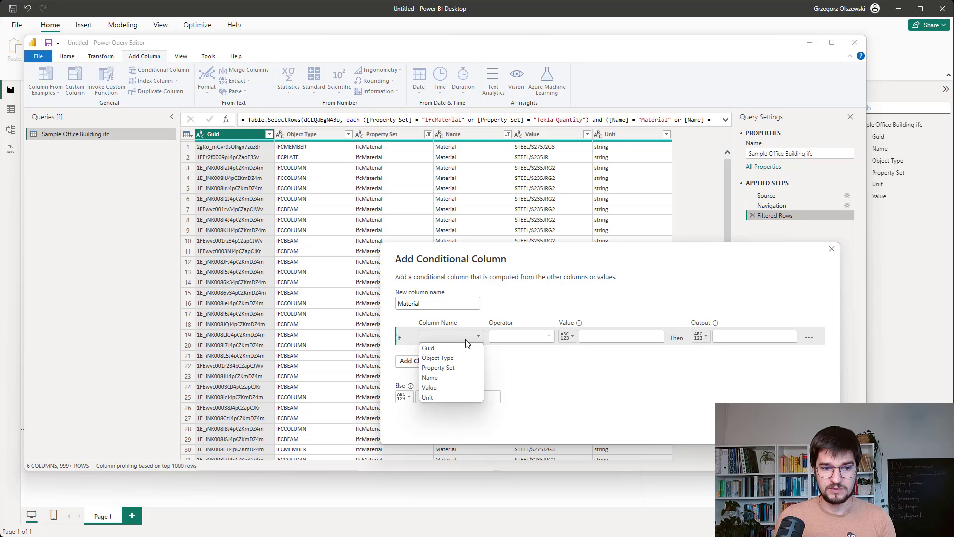
left_click(446, 378)
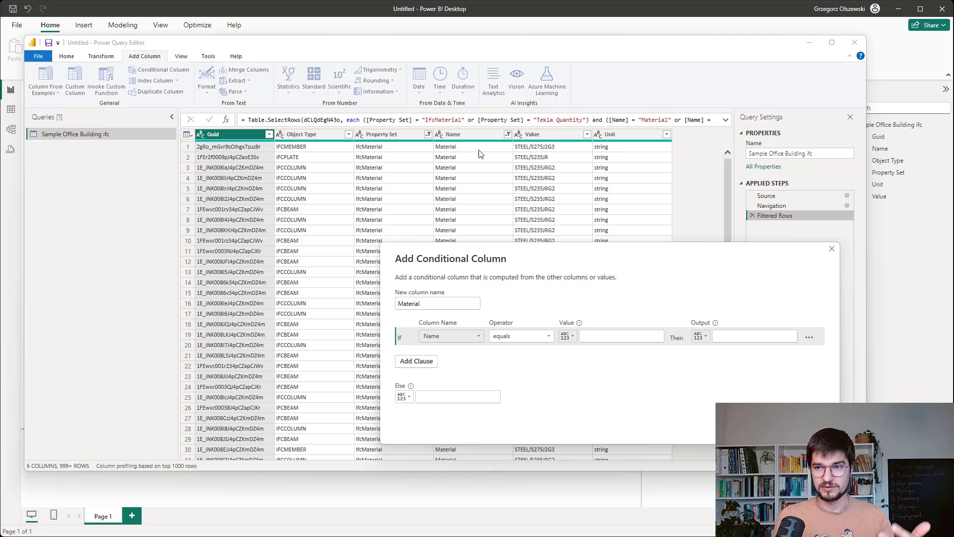
left_click(591, 338)
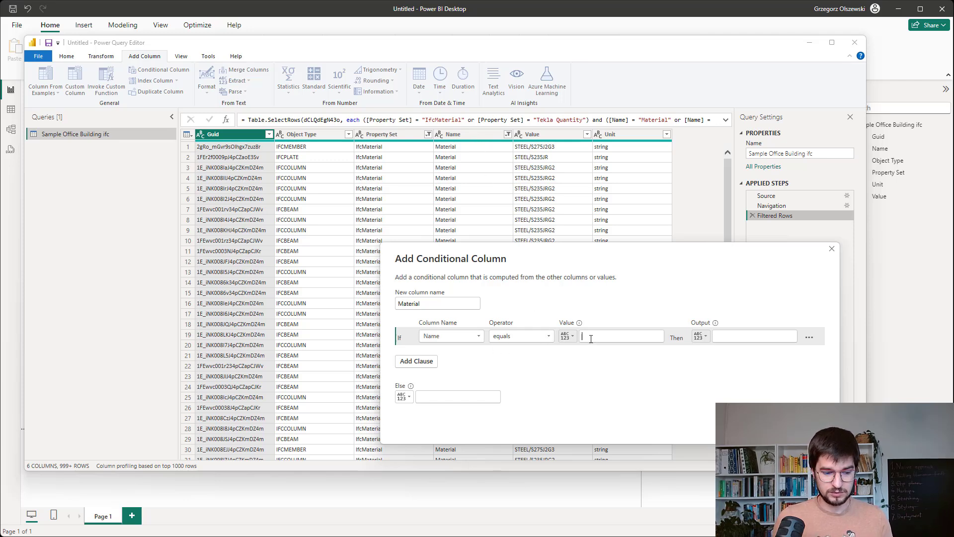
type("Materia")
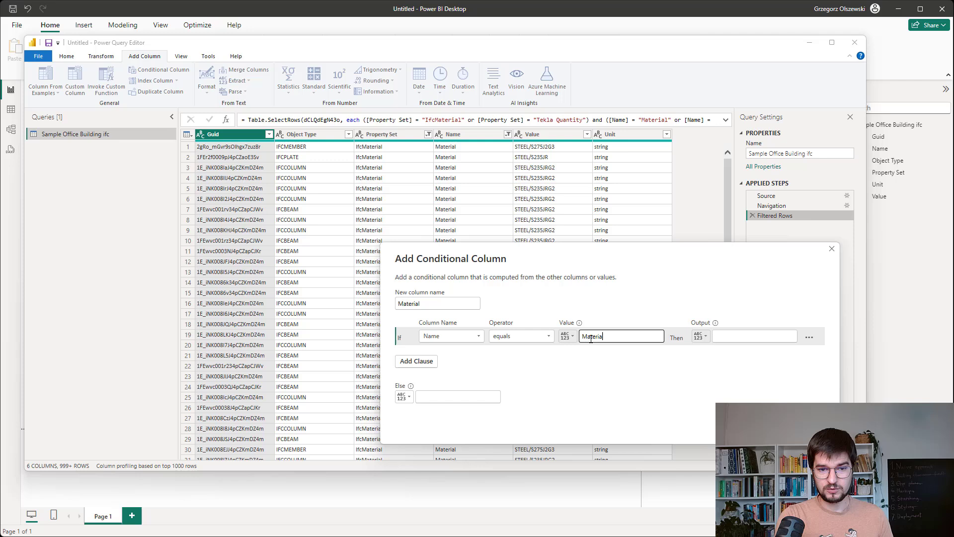
type("l")
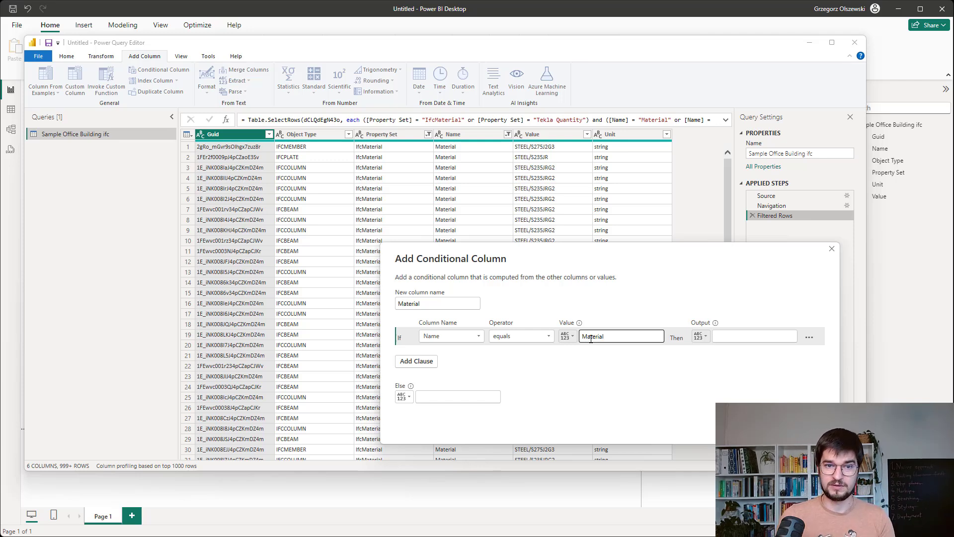
left_click(701, 337)
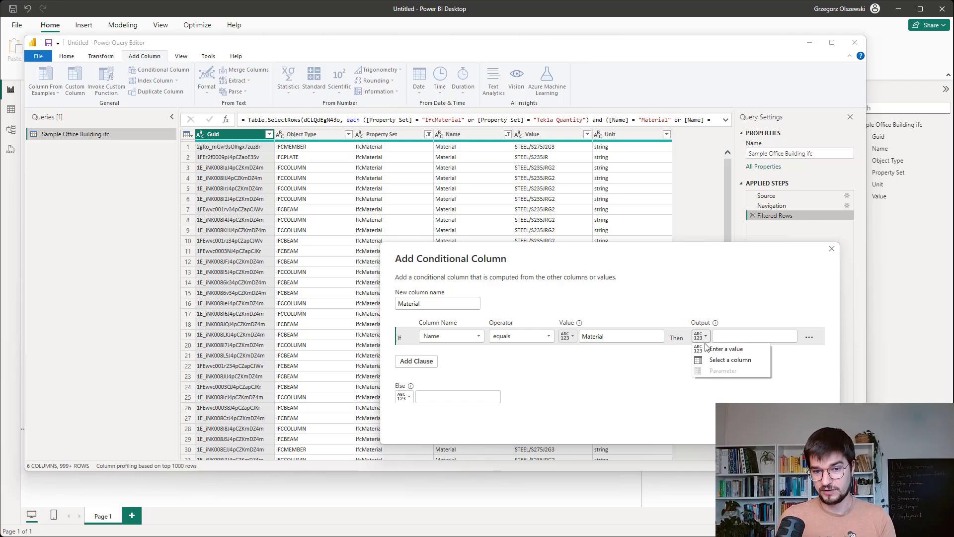
left_click(730, 360)
left_click(745, 337)
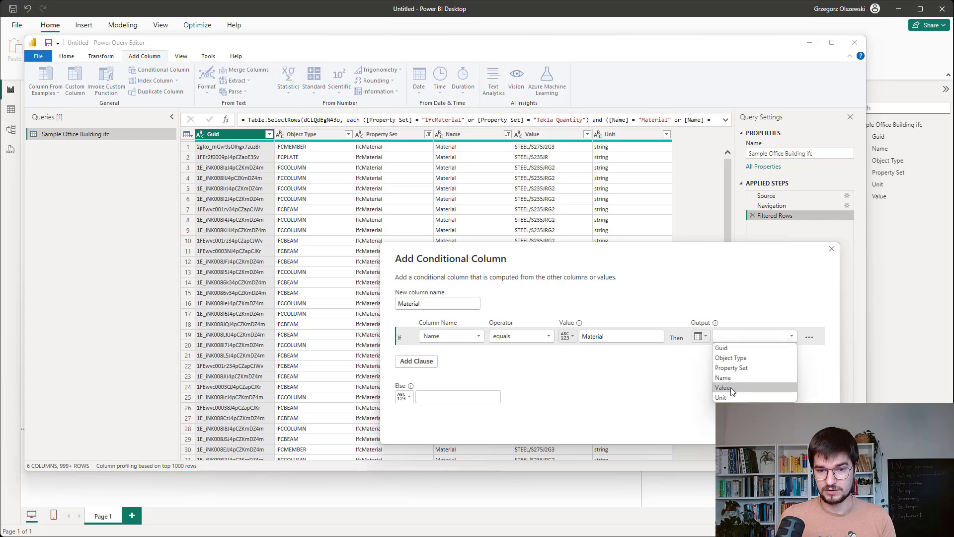
left_click(732, 388)
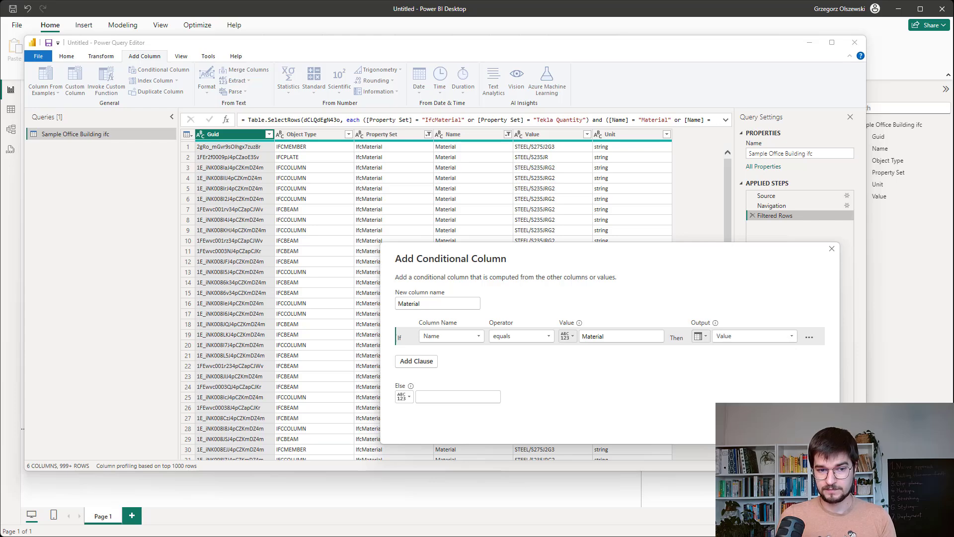
left_click(765, 452)
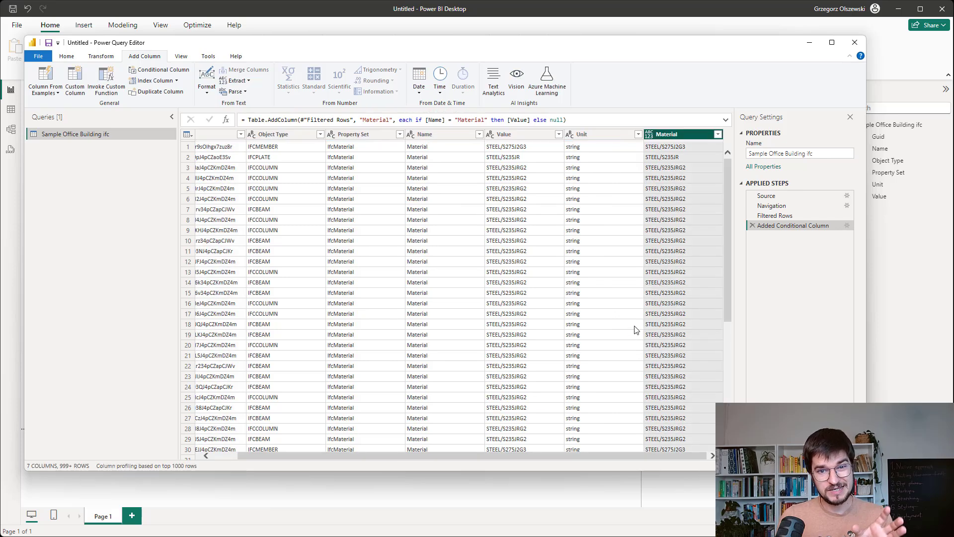
scroll(655, 314, "down", 20)
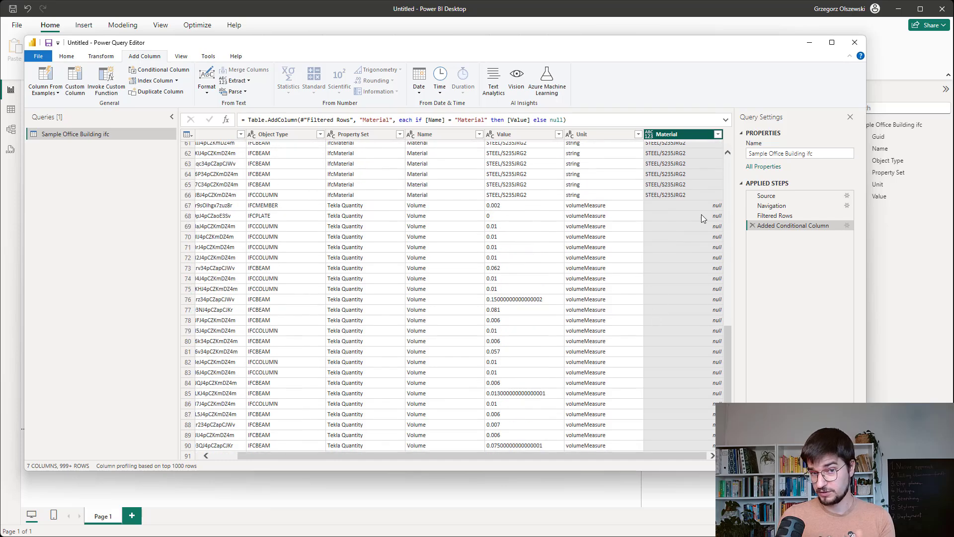
scroll(702, 213, "up", 2)
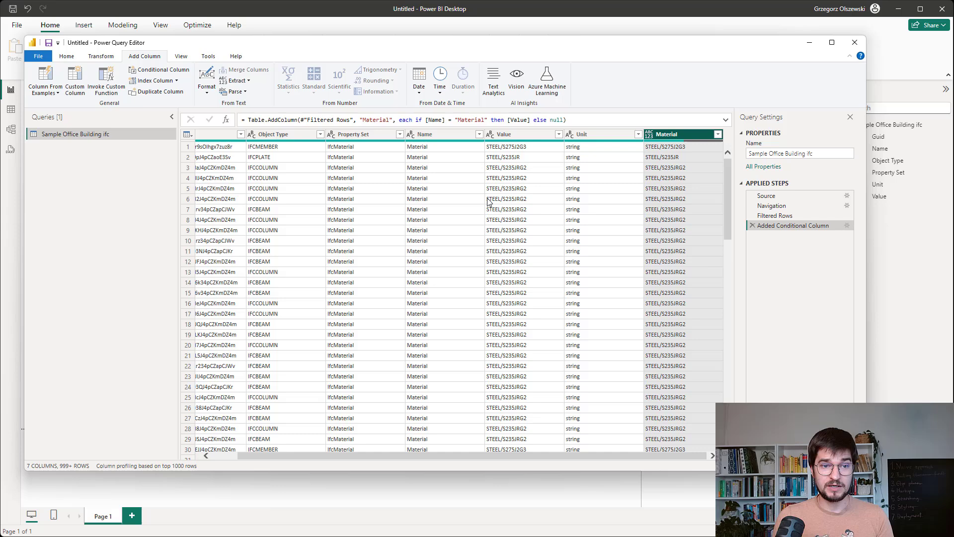
scroll(487, 201, "down", 15)
scroll(487, 201, "down", 8)
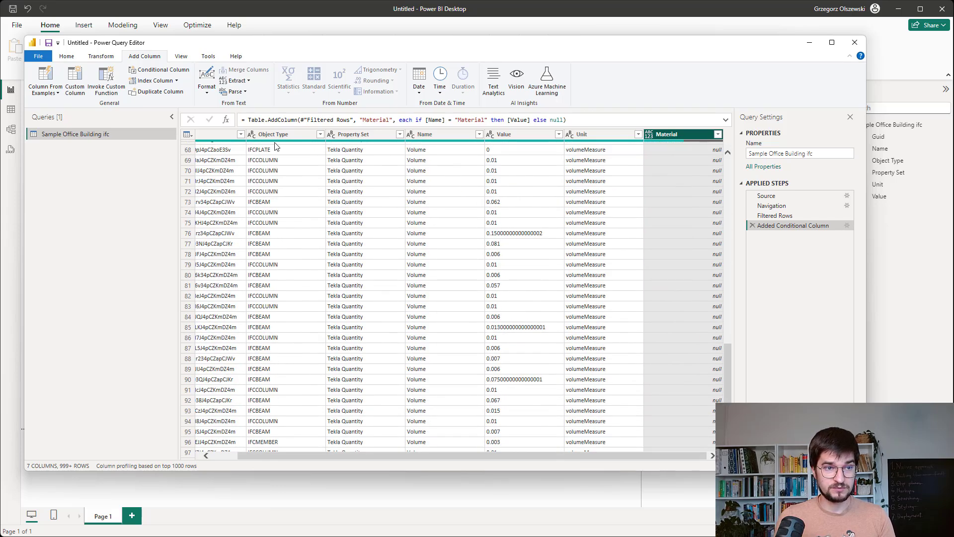
- Add a conditional column named Volume that returns the Value column where Name equals Volume
left_click(159, 70)
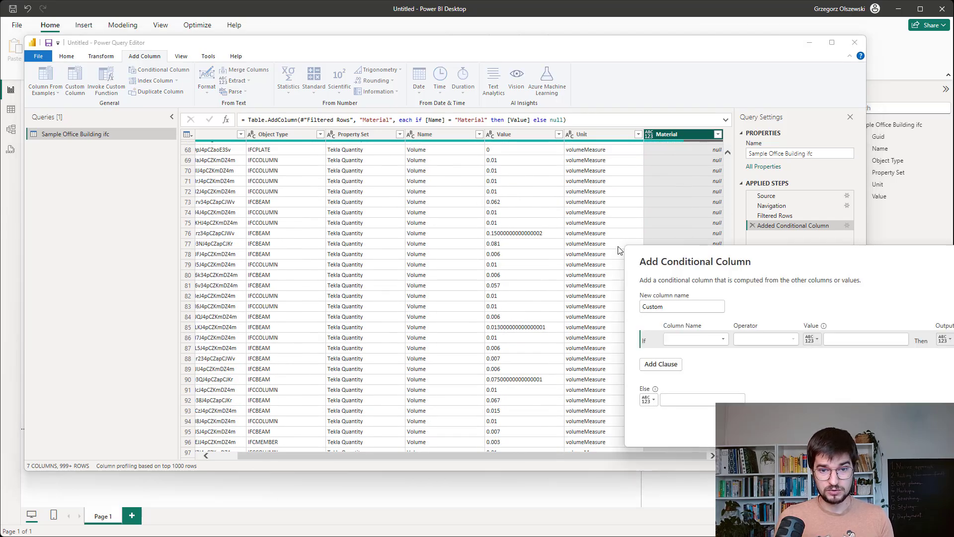
double_click(436, 283)
type("Volume")
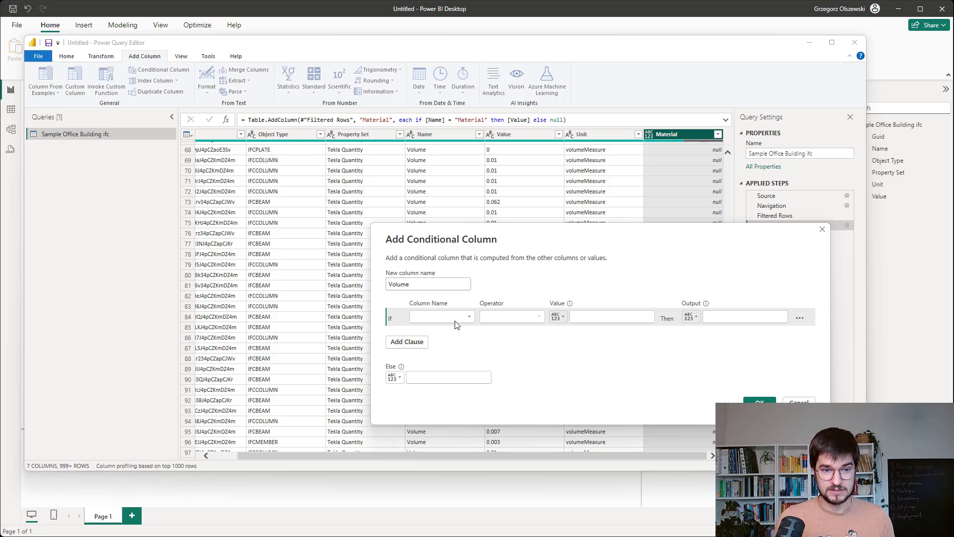
left_click(454, 317)
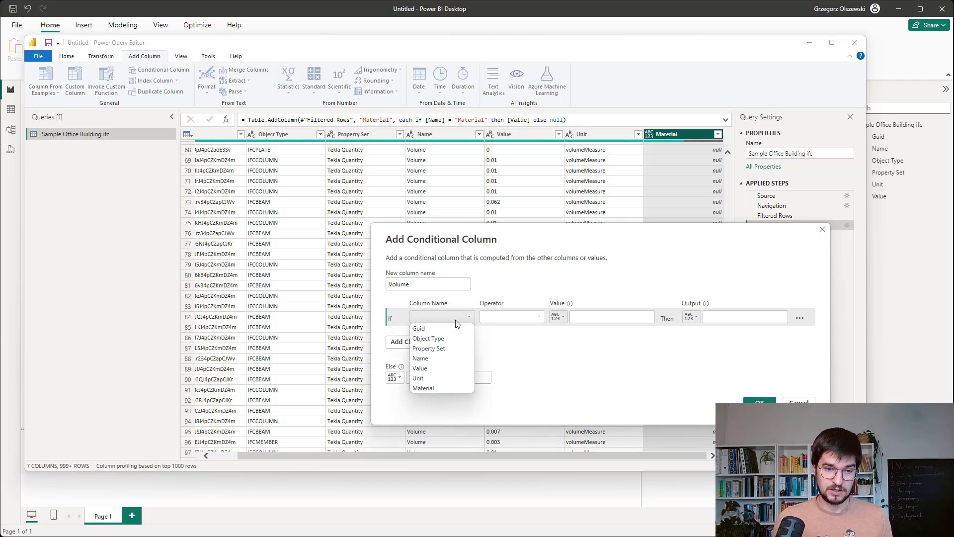
left_click(440, 357)
left_click(599, 317)
type("Volume")
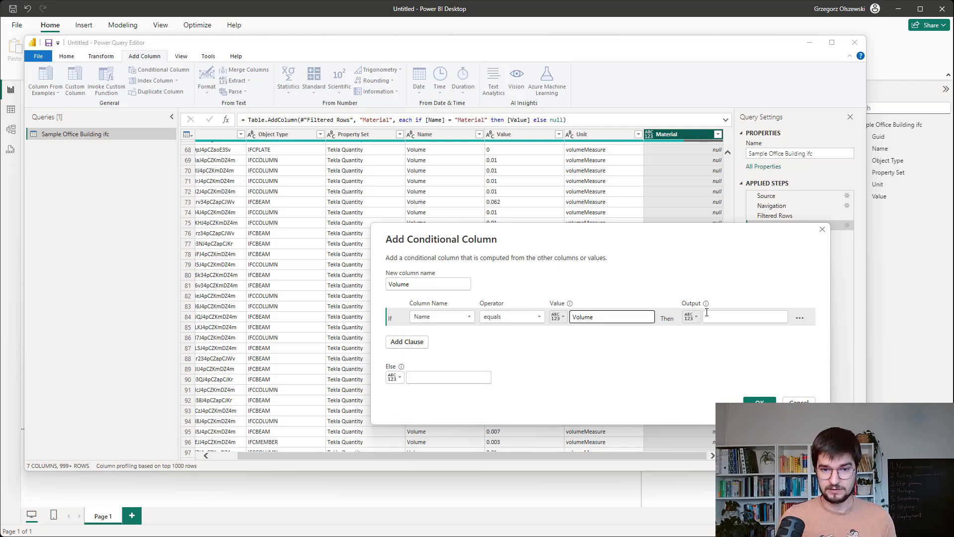
left_click(690, 317)
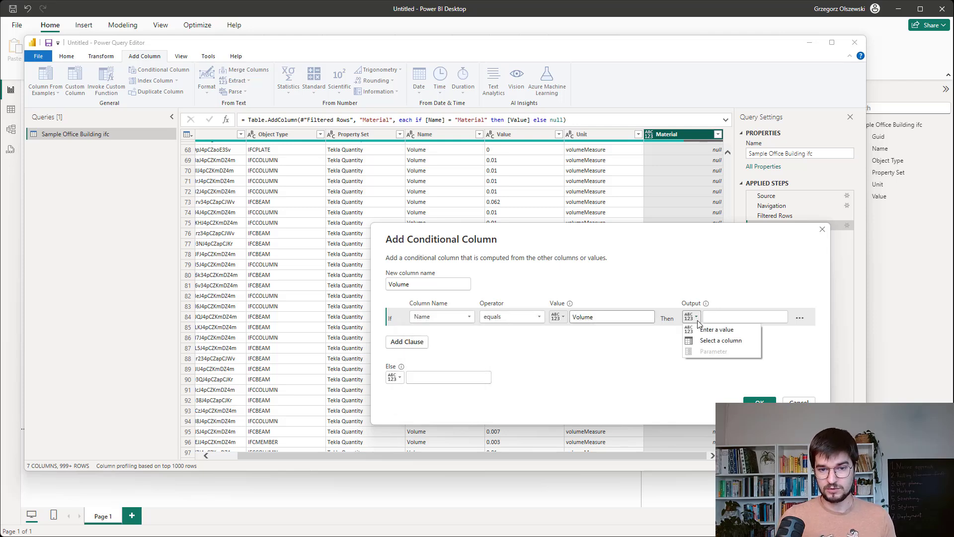
left_click(716, 342)
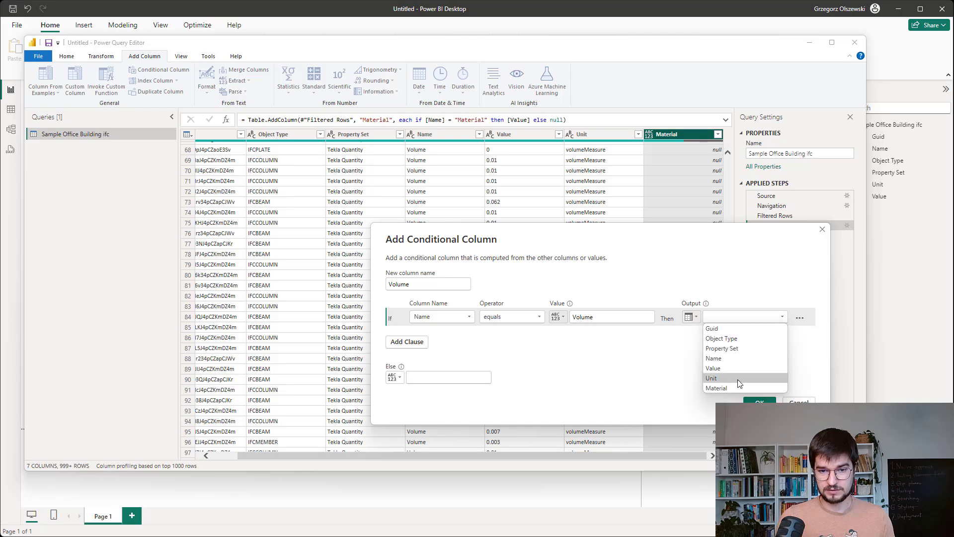
left_click(731, 368)
left_click(760, 401)
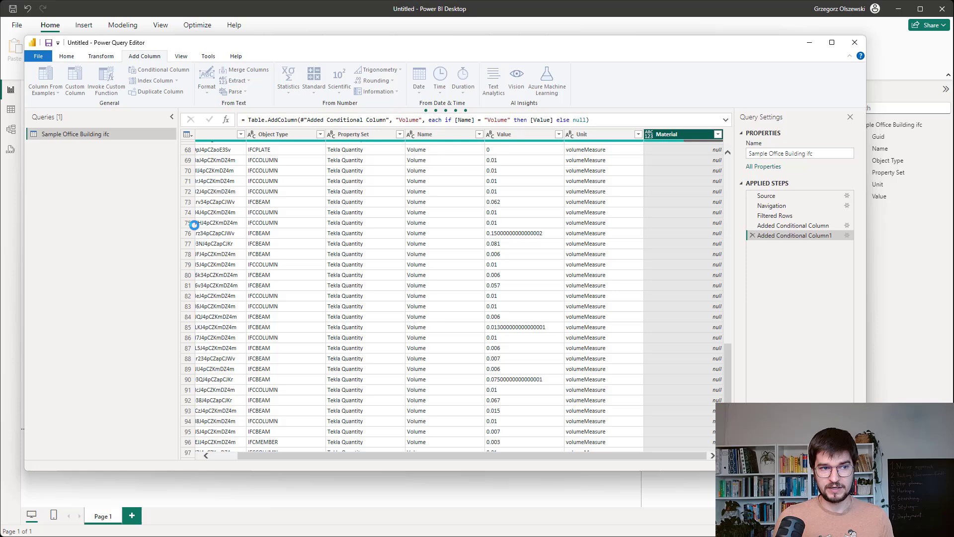
- Narrow the Queries pane and scroll the table to check the Volume figures
left_click_drag(178, 197, 116, 208)
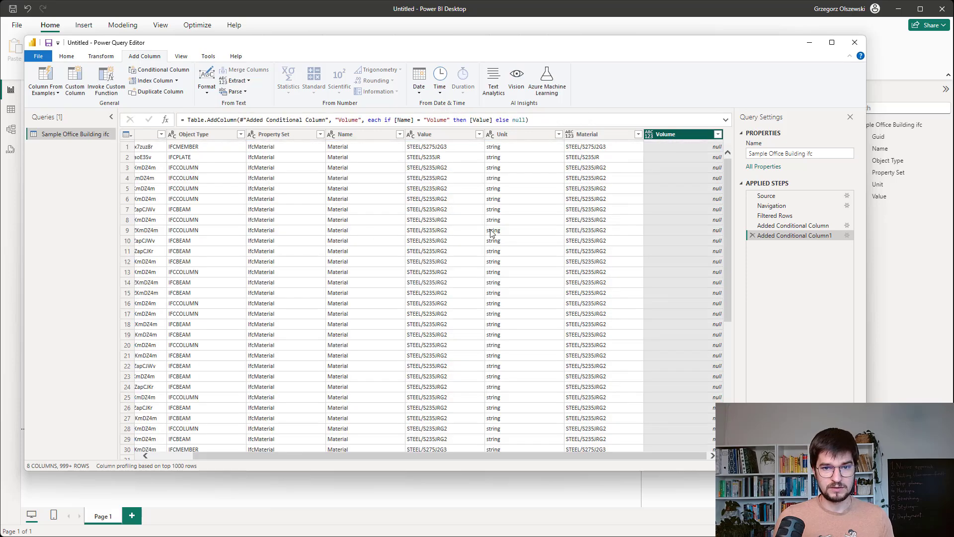
scroll(666, 296, "down", 5)
scroll(674, 313, "down", 12)
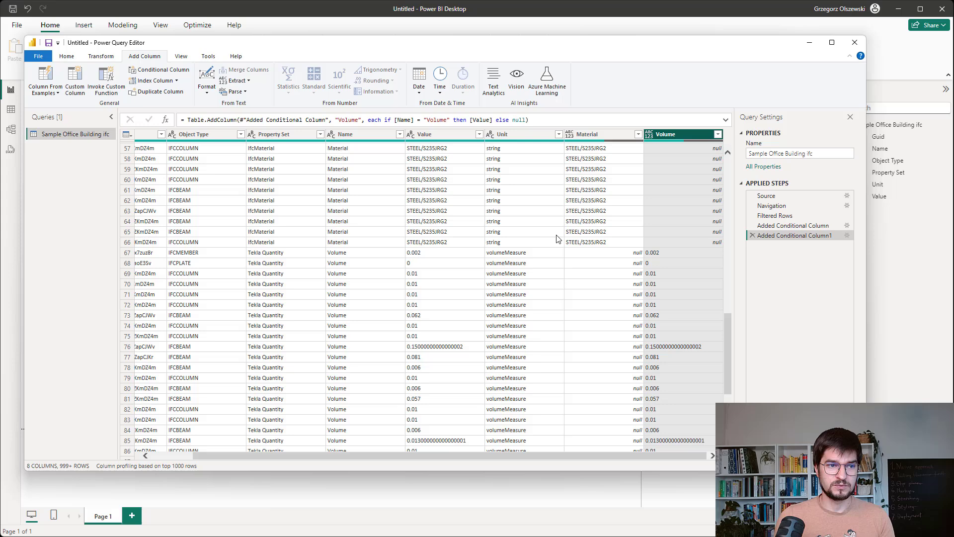
scroll(558, 238, "up", 16)
scroll(298, 208, "up", 1)
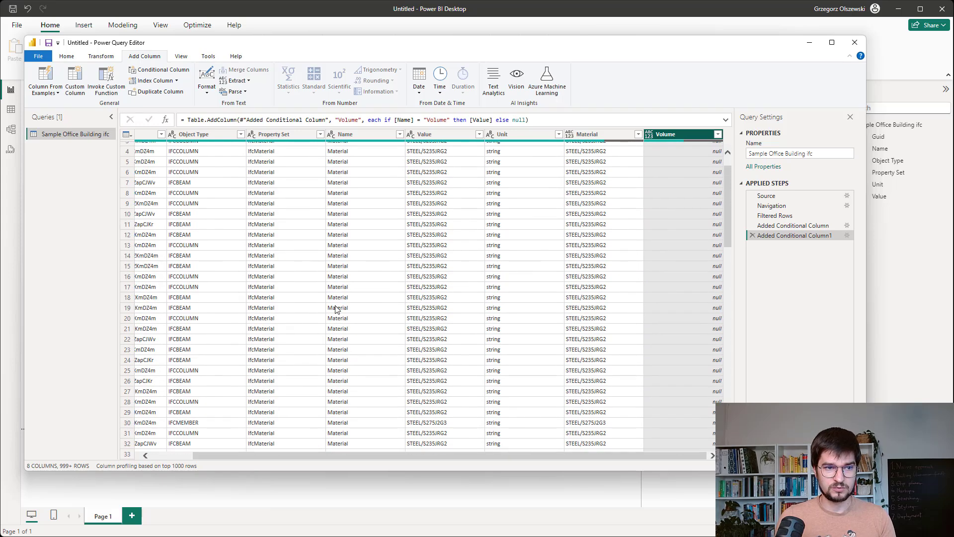
- Select the Property Set, Name, Value and Unit columns together
left_click_drag(323, 454, 283, 454)
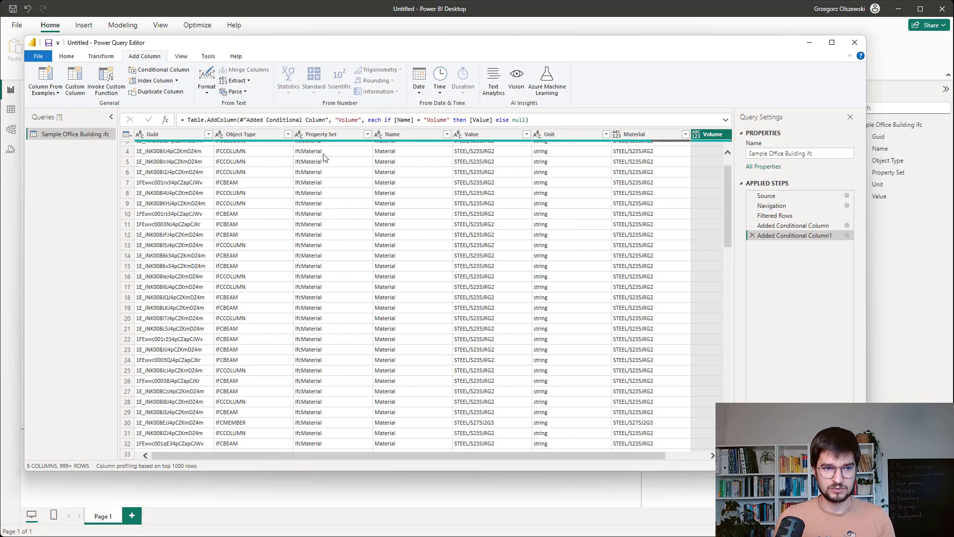
left_click(328, 136)
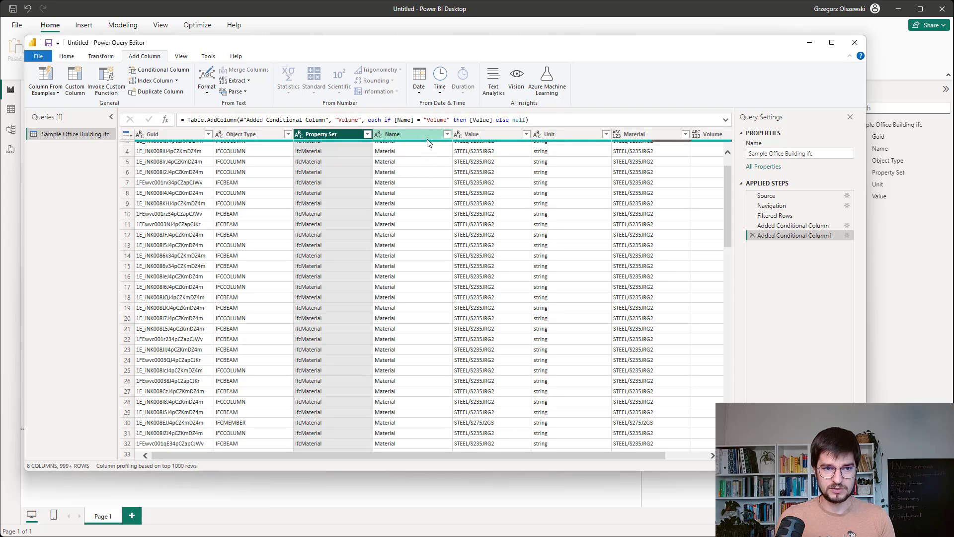
left_click(582, 133, "shift")
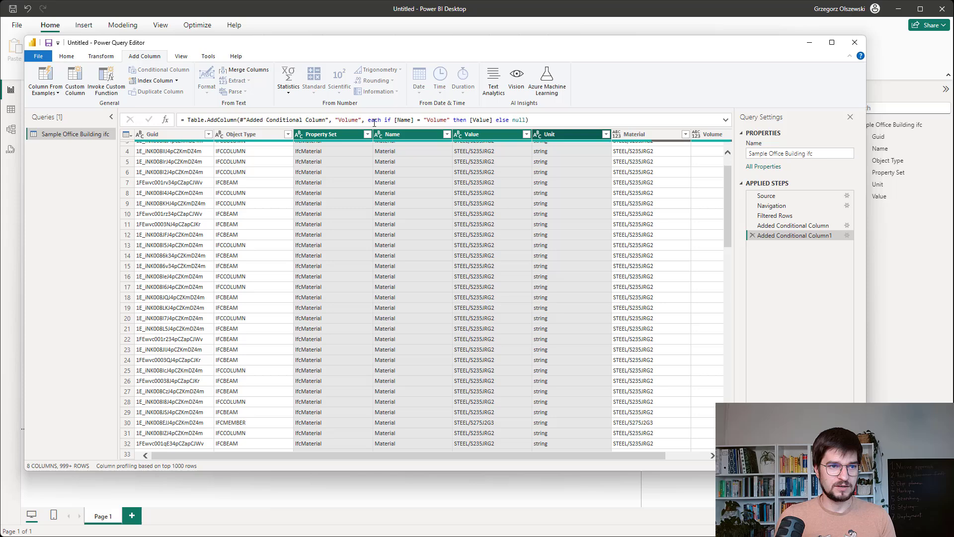
- Remove the Property Set, Name, Value and Unit columns and make Volume a Decimal Number
right_click(401, 134)
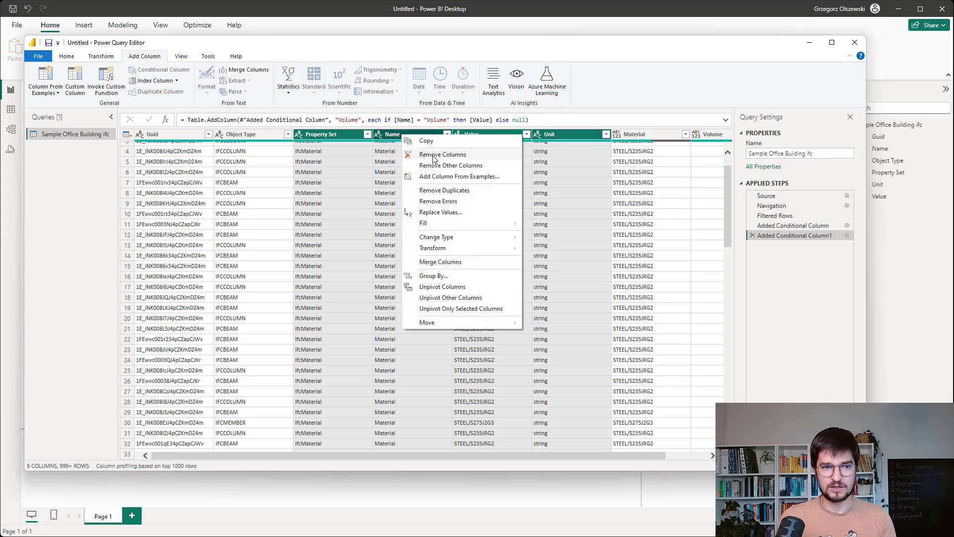
left_click(433, 158)
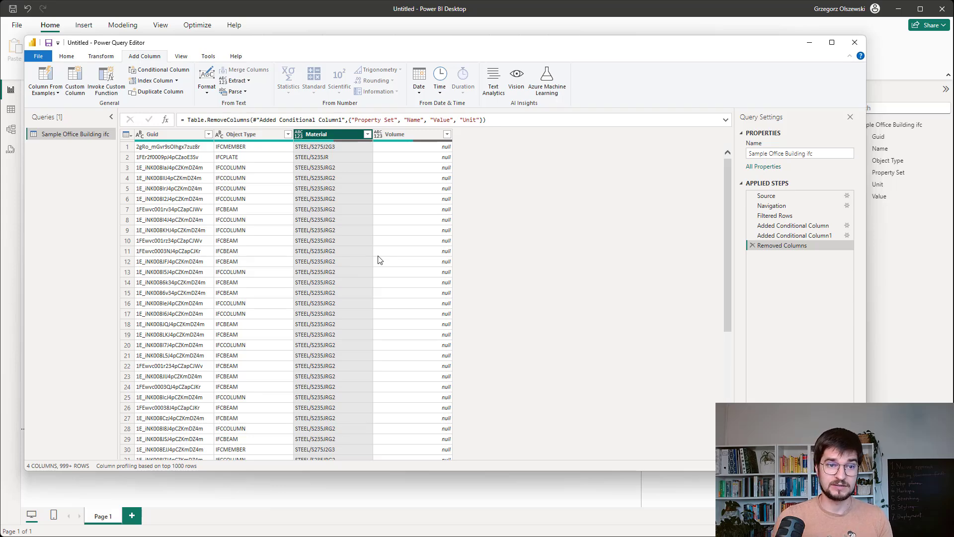
left_click(394, 135)
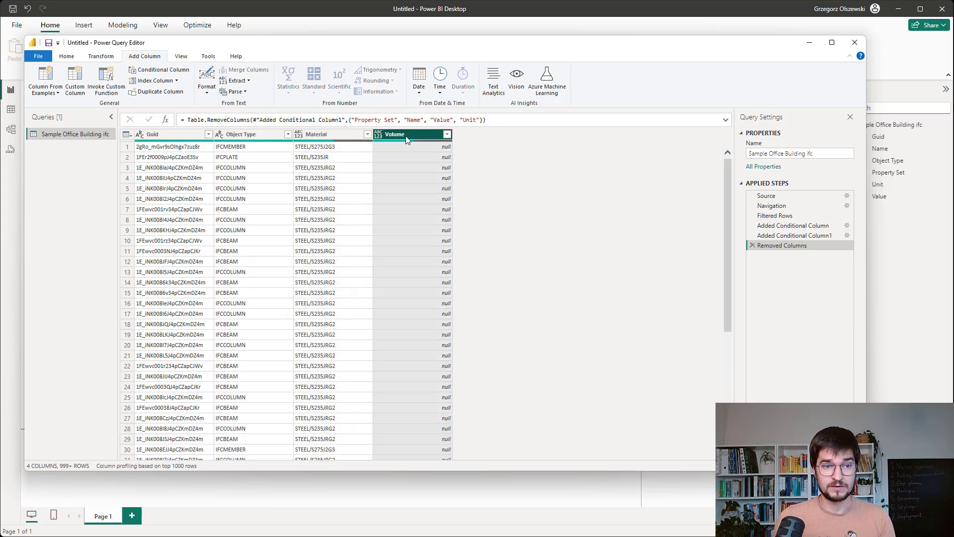
right_click(407, 139)
mouse_move(477, 230)
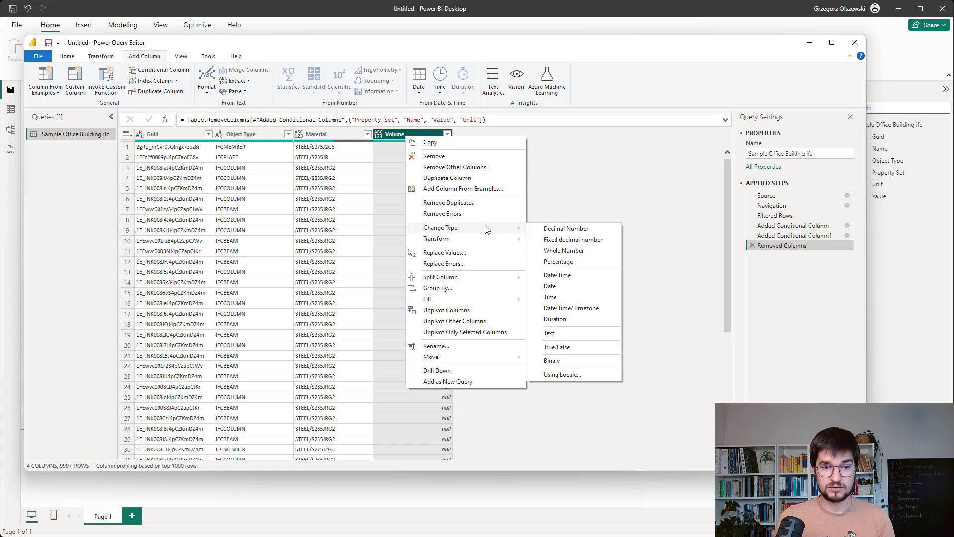
left_click(572, 233)
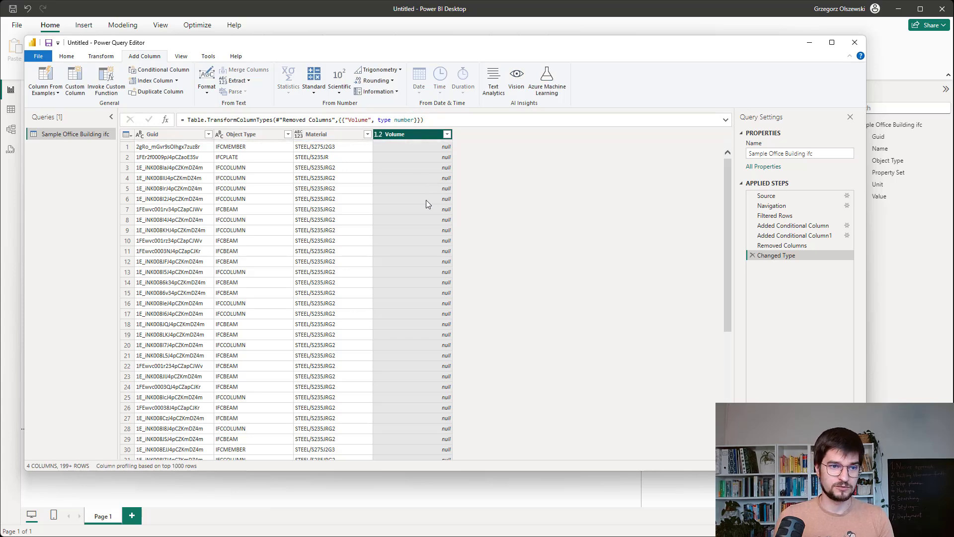
left_click(424, 191)
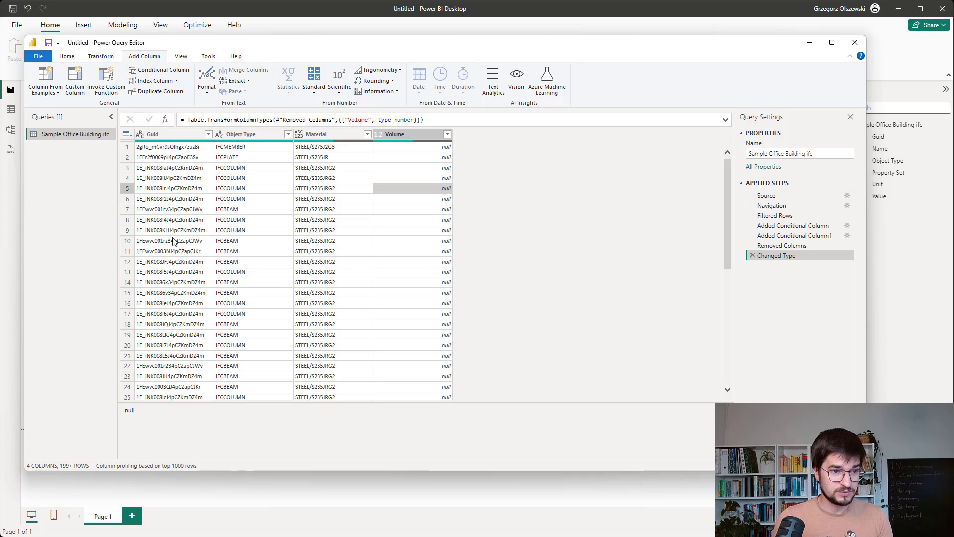
left_click(178, 231)
left_click(181, 219)
left_click(184, 200)
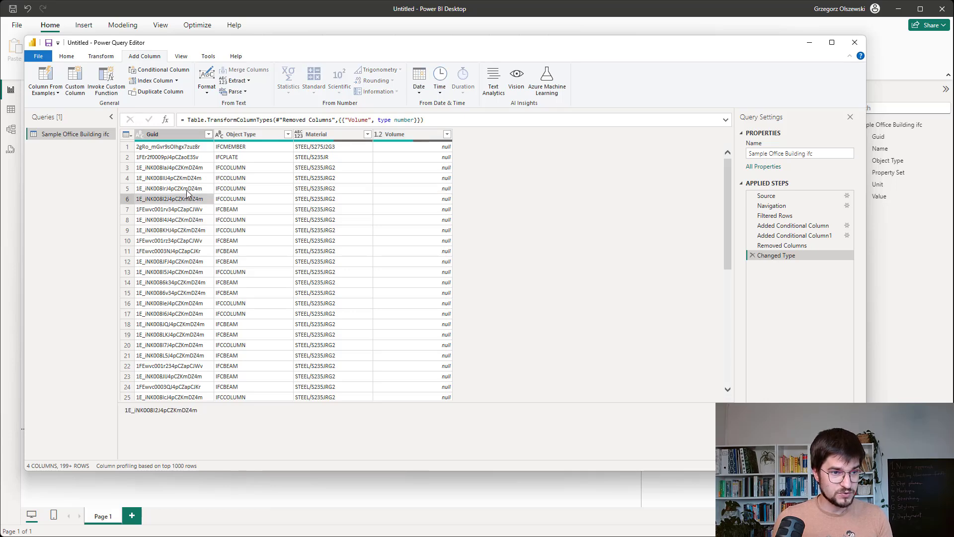
left_click(189, 189)
left_click(204, 180)
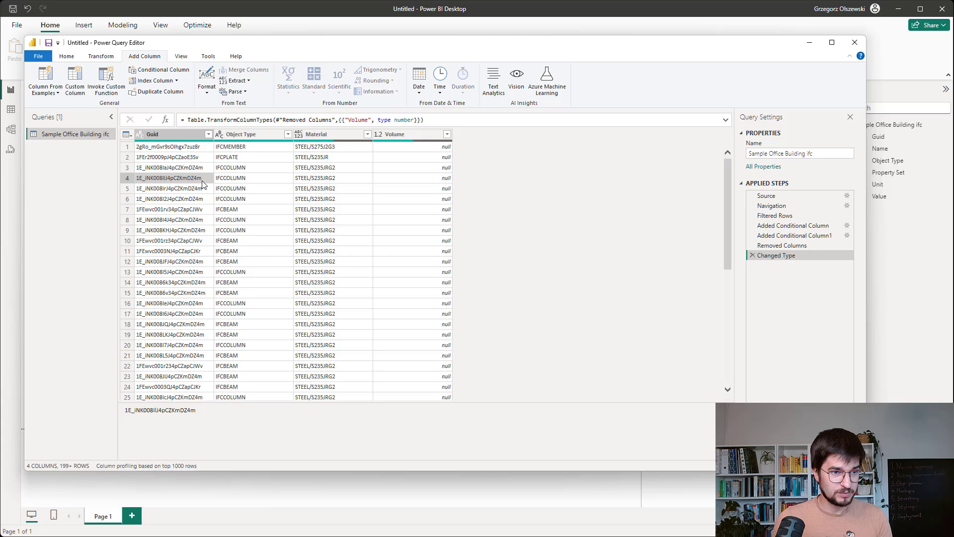
left_click(199, 190)
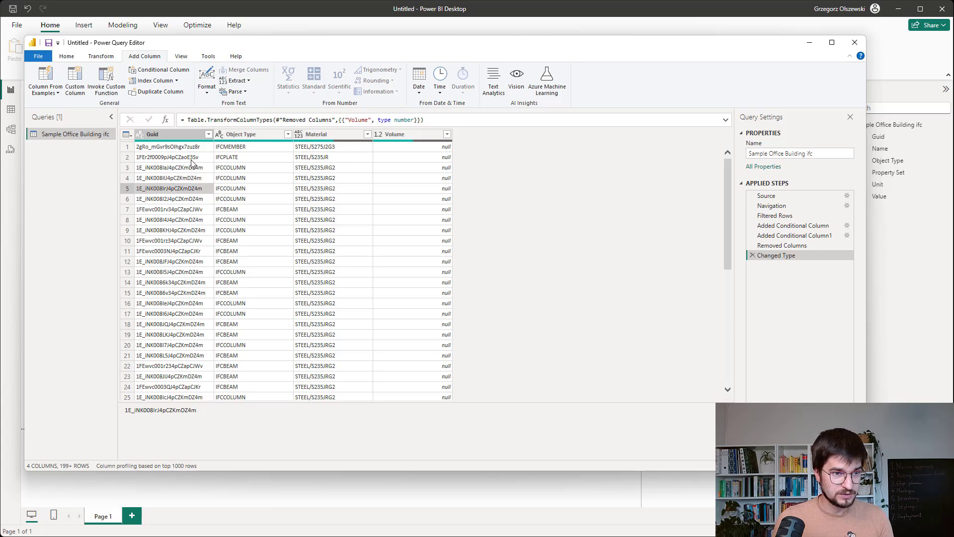
left_click(208, 135)
left_click(99, 150)
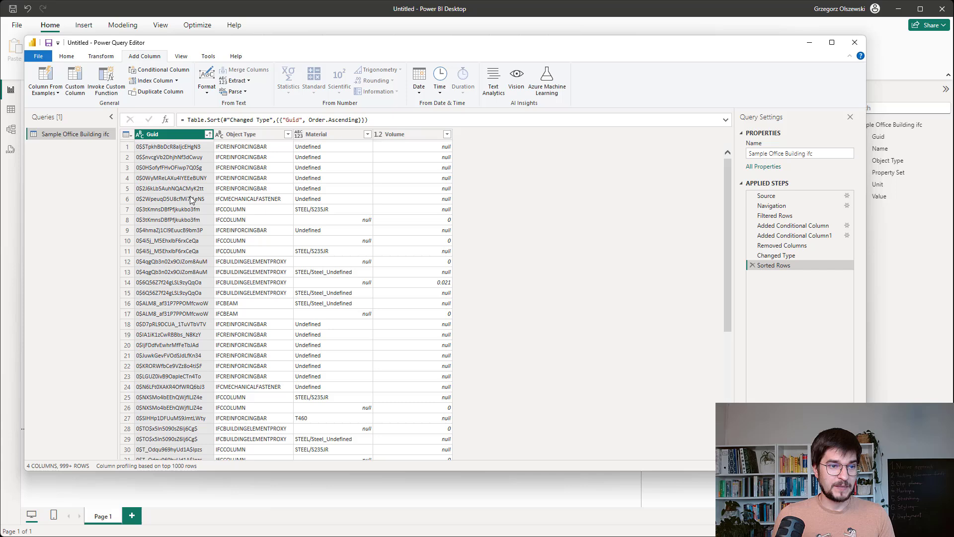
left_click(188, 314)
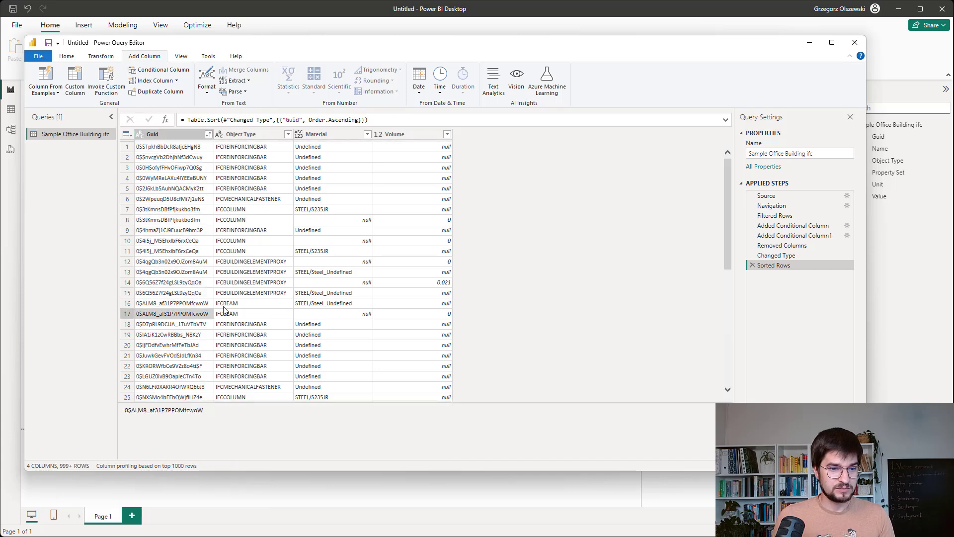
left_click(412, 313)
left_click(128, 313)
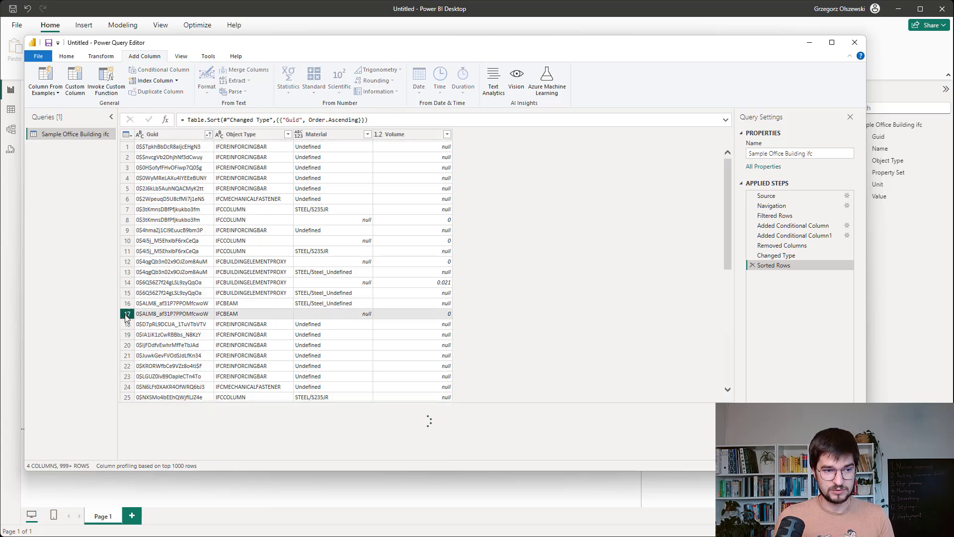
key("Up")
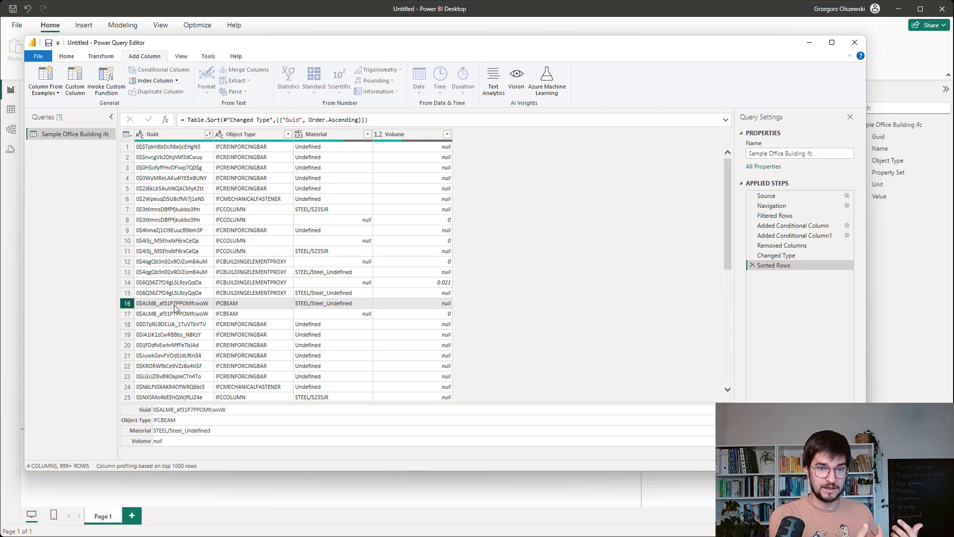
left_click(752, 266)
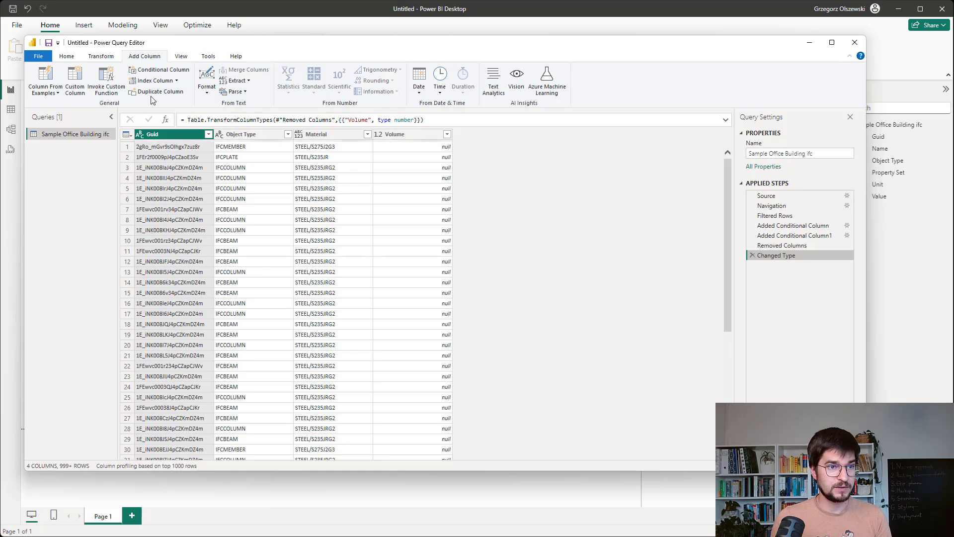
- Open Group By from the Transform tab and switch it to Advanced mode
left_click(100, 57)
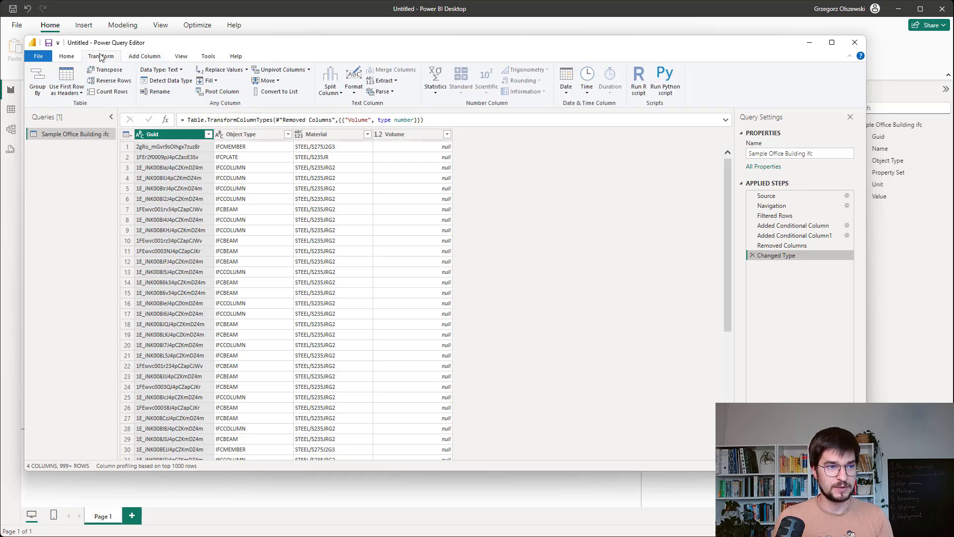
left_click(37, 89)
left_click_drag(786, 284, 536, 240)
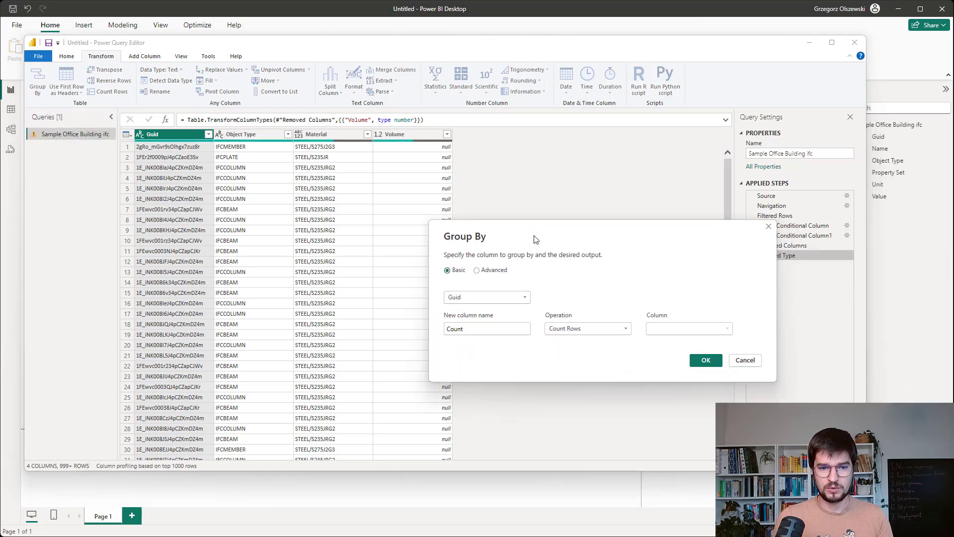
left_click(499, 297)
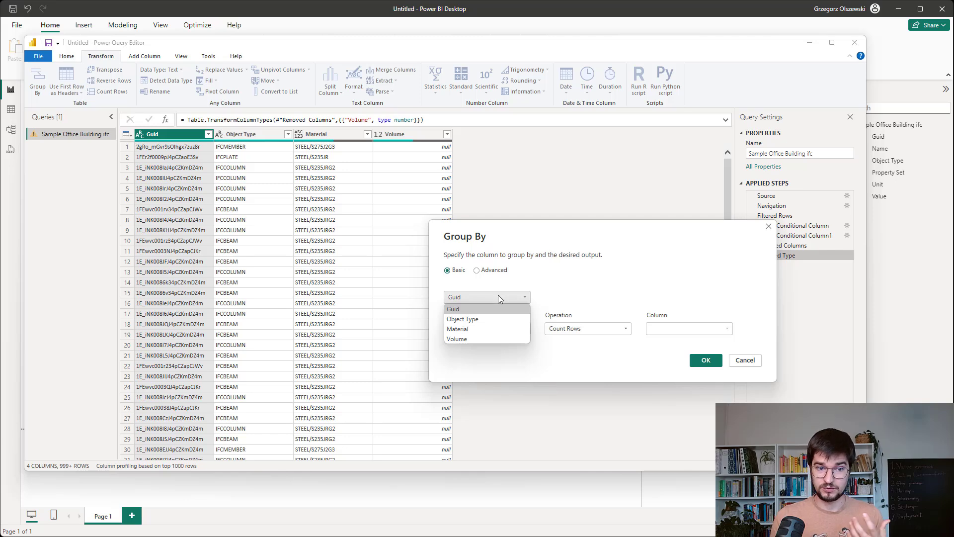
left_click(498, 296)
left_click(493, 271)
left_click_drag(508, 224, 464, 209)
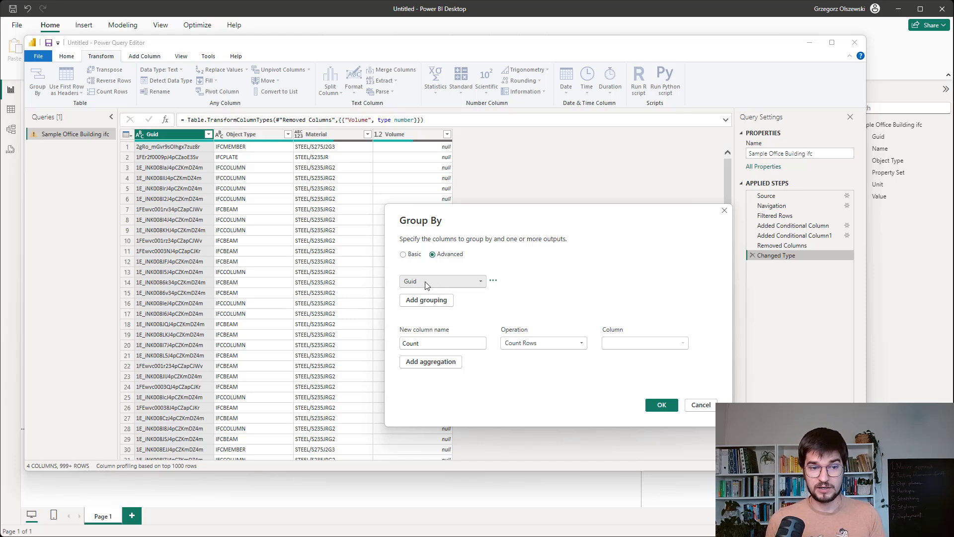
- Rename the Count output to Material, taking the Min of the Material column
left_click_drag(448, 345, 398, 347)
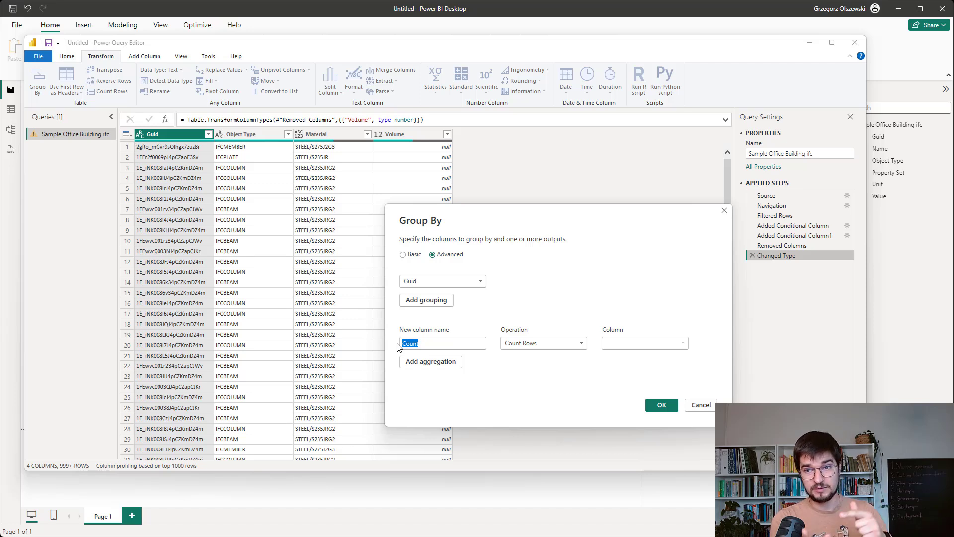
type("Material")
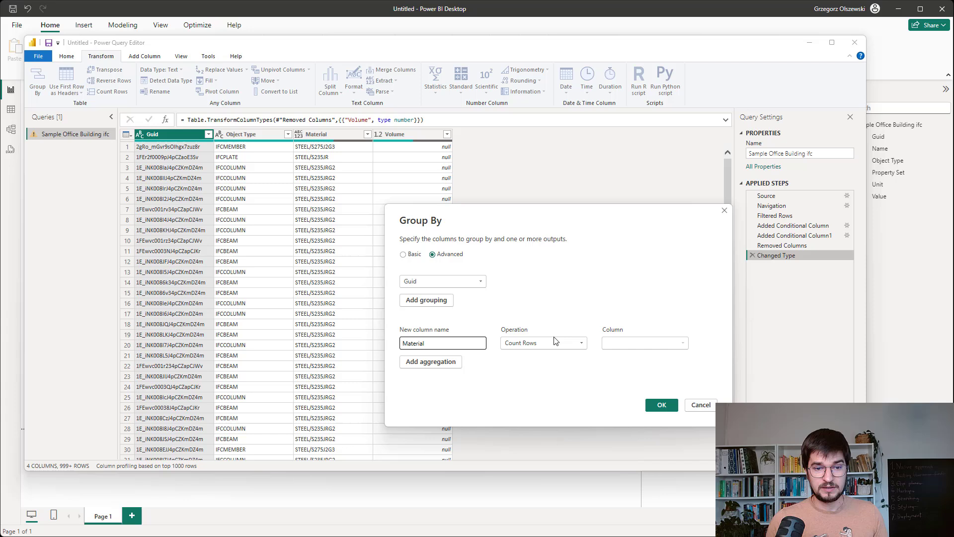
left_click(557, 343)
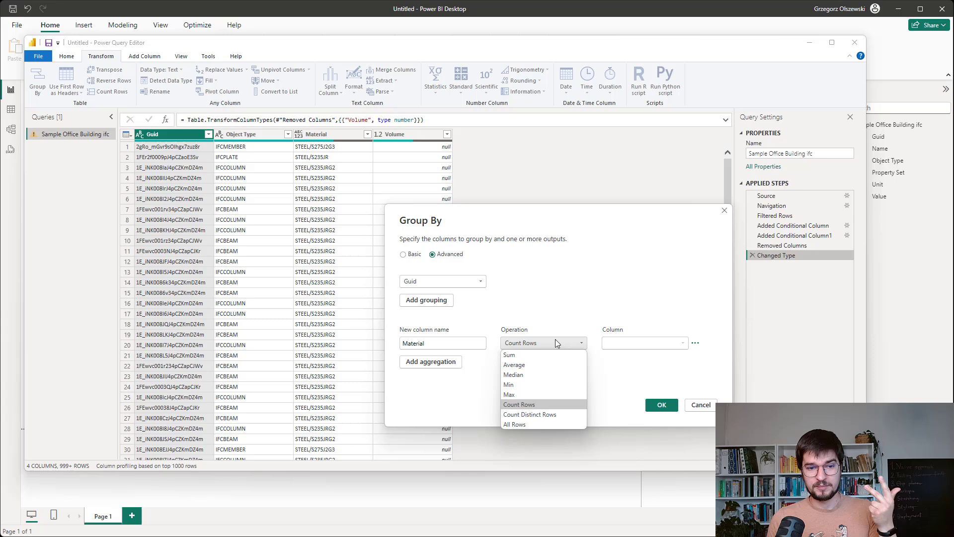
left_click(544, 384)
left_click(630, 348)
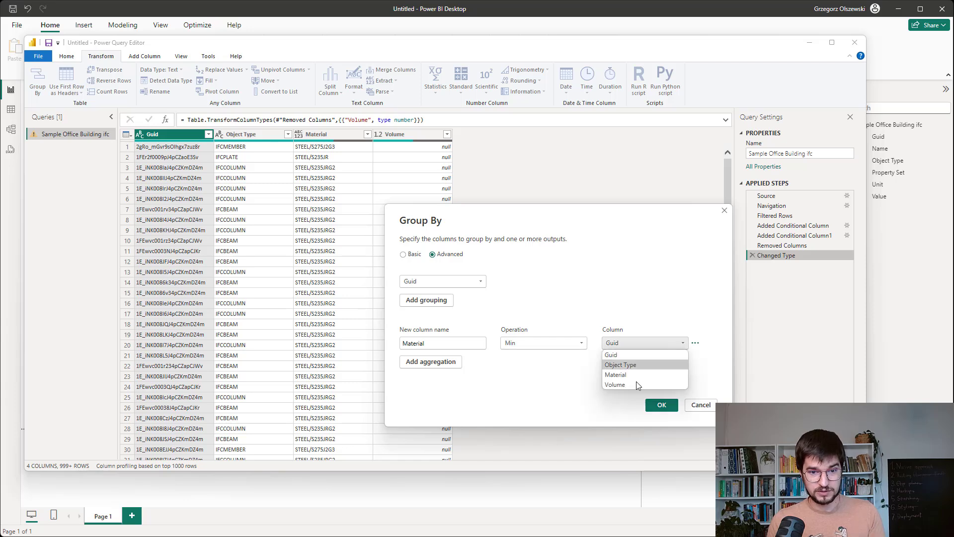
left_click(636, 382)
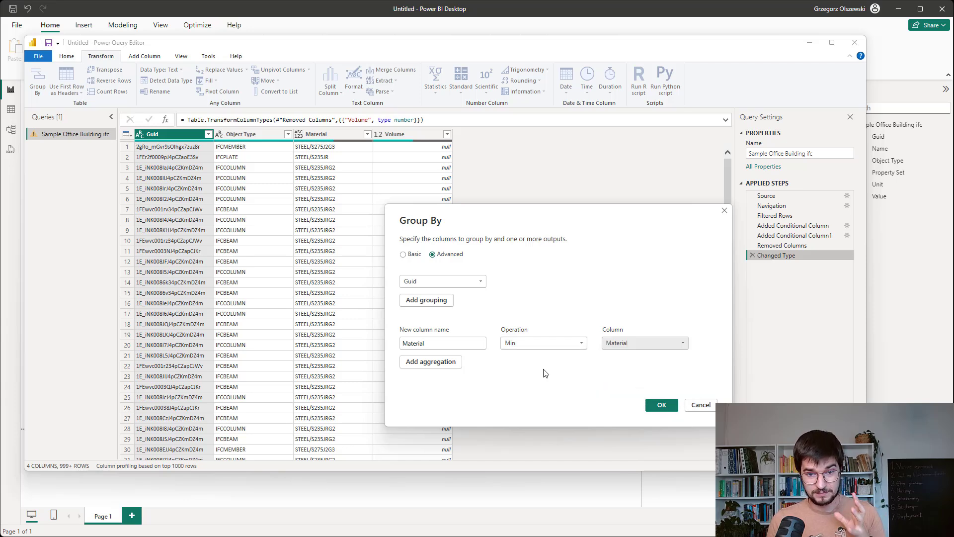
- Add a Volume output taking the Min of the Volume column
left_click(457, 361)
left_click(454, 366)
type("V")
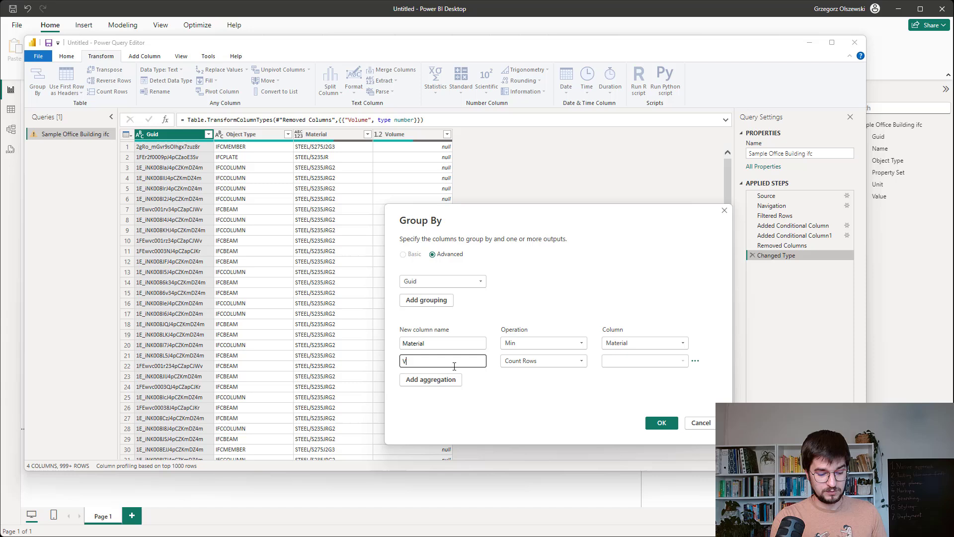
type("olumet")
key("BackSpace")
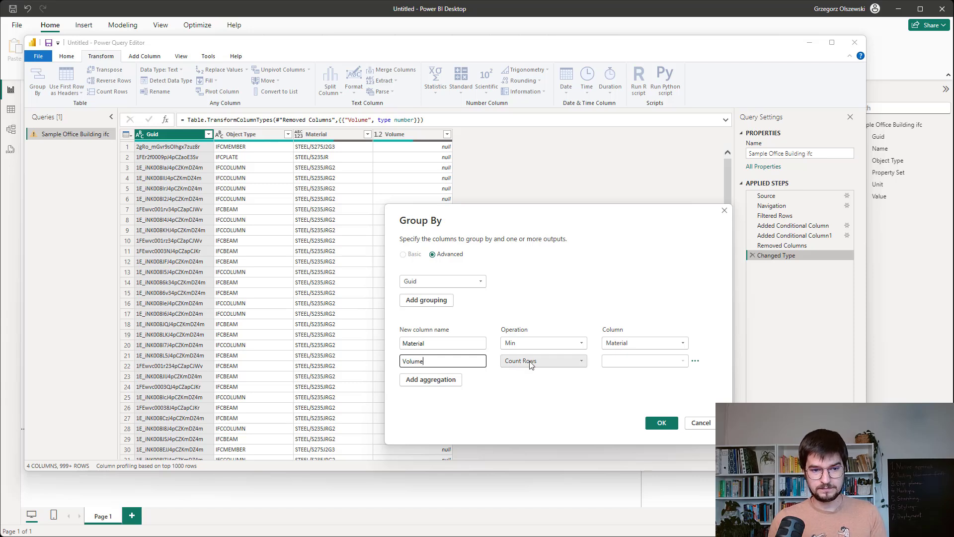
left_click(543, 361)
left_click(529, 401)
left_click(630, 361)
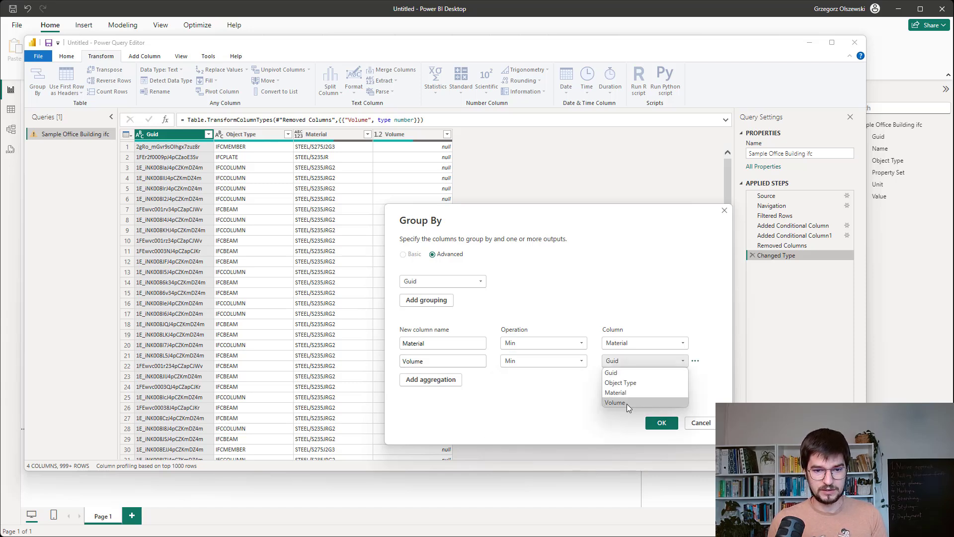
left_click(627, 402)
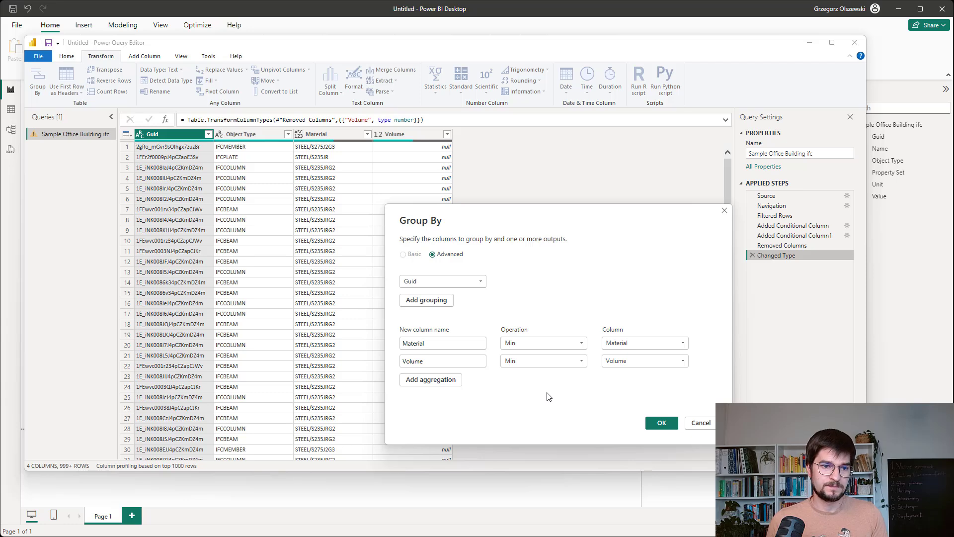
- Add Object Type as a second grouping column alongside Guid
left_click(444, 301)
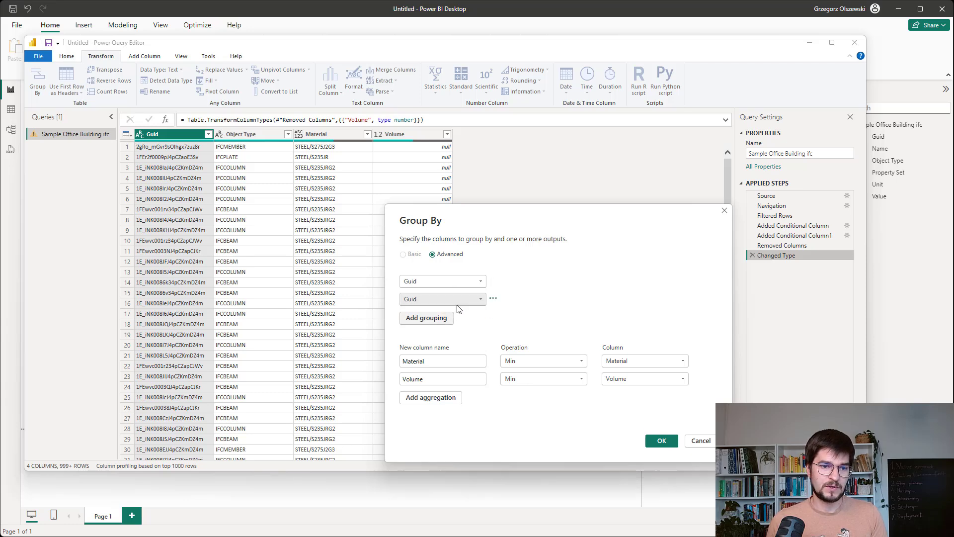
left_click(464, 299)
left_click(456, 321)
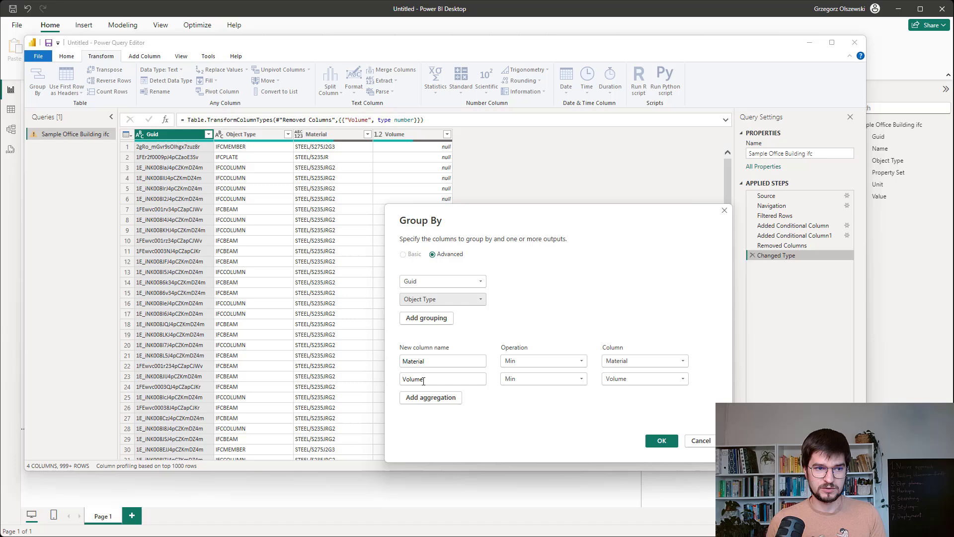
- Apply the grouping, try sorting by Material ascending, then delete that Sorted Rows step
left_click(662, 442)
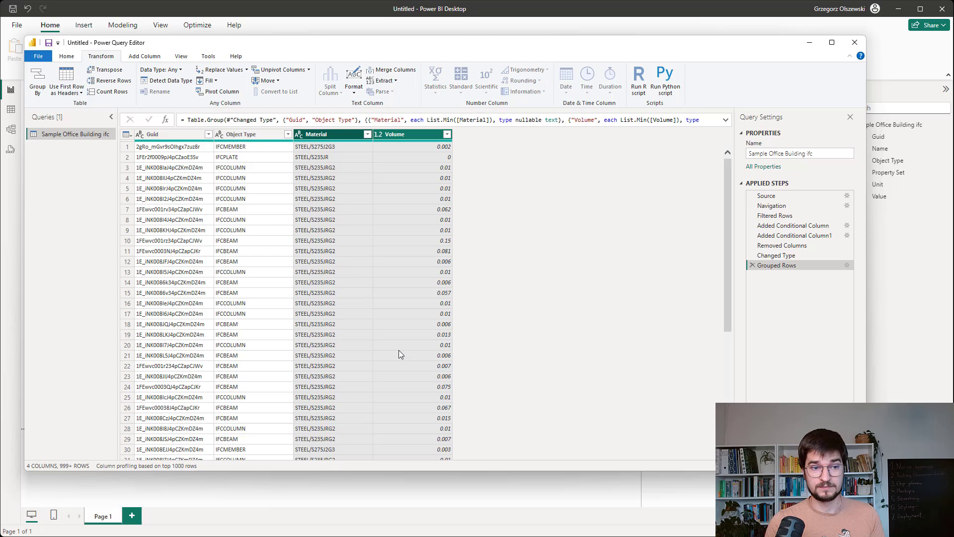
left_click(535, 224)
left_click(367, 135)
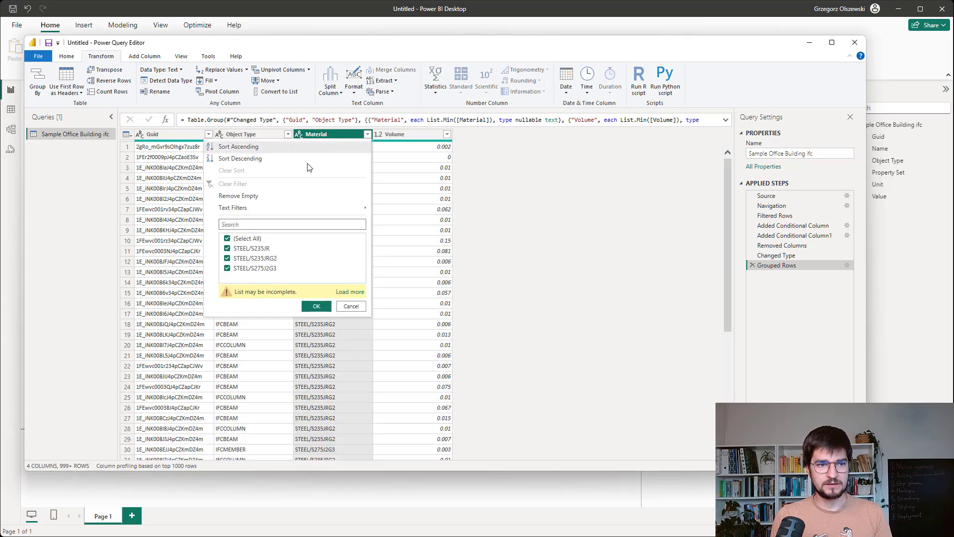
left_click(238, 147)
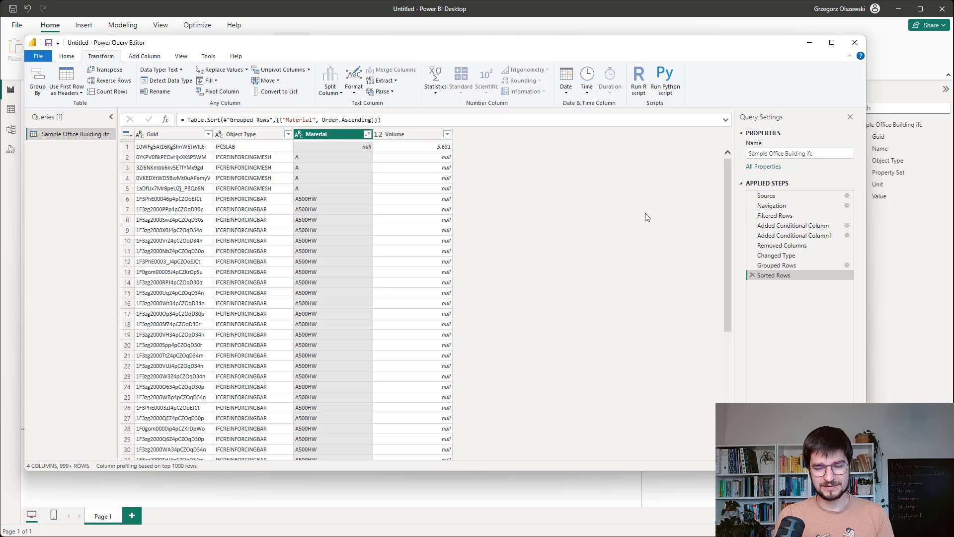
left_click(753, 276)
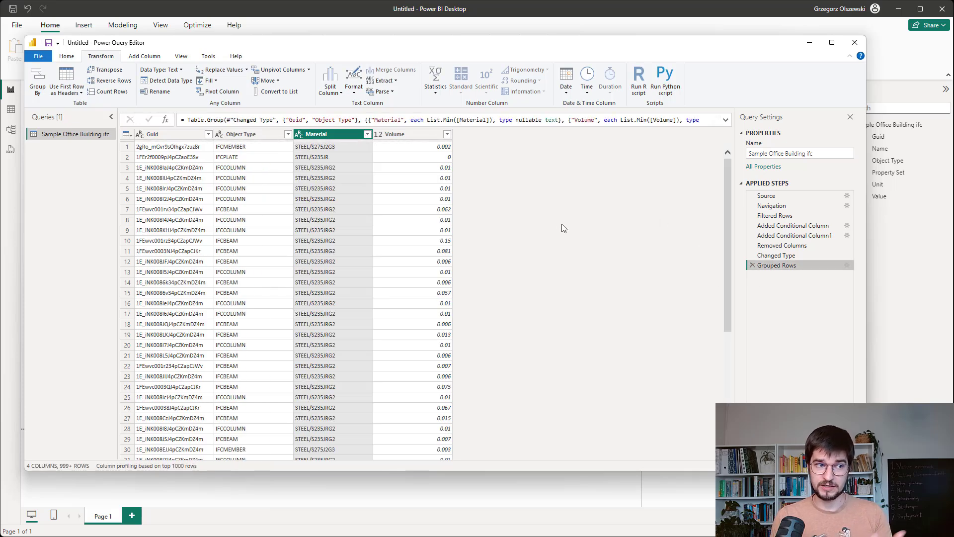
left_click(74, 57)
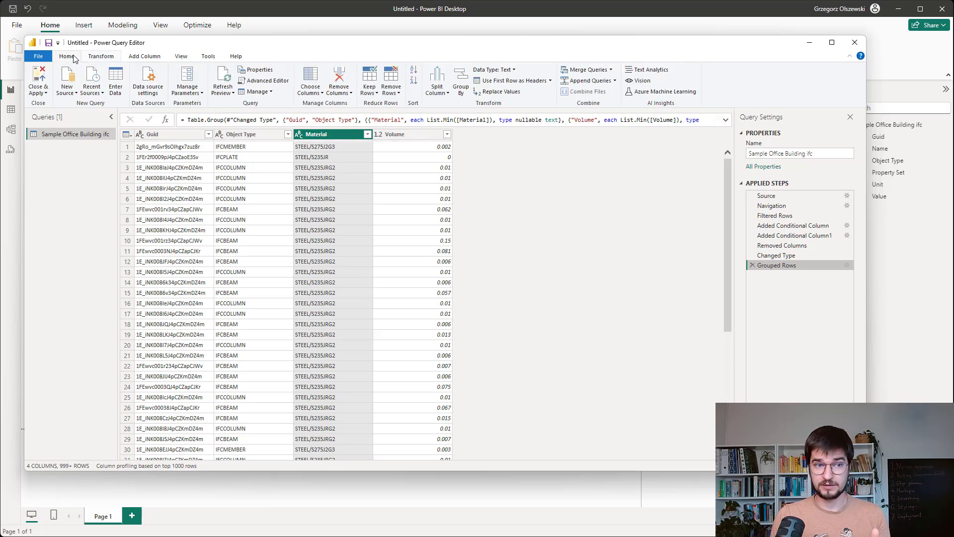
- Close & Apply the query changes and add a blank Page 2
left_click(39, 76)
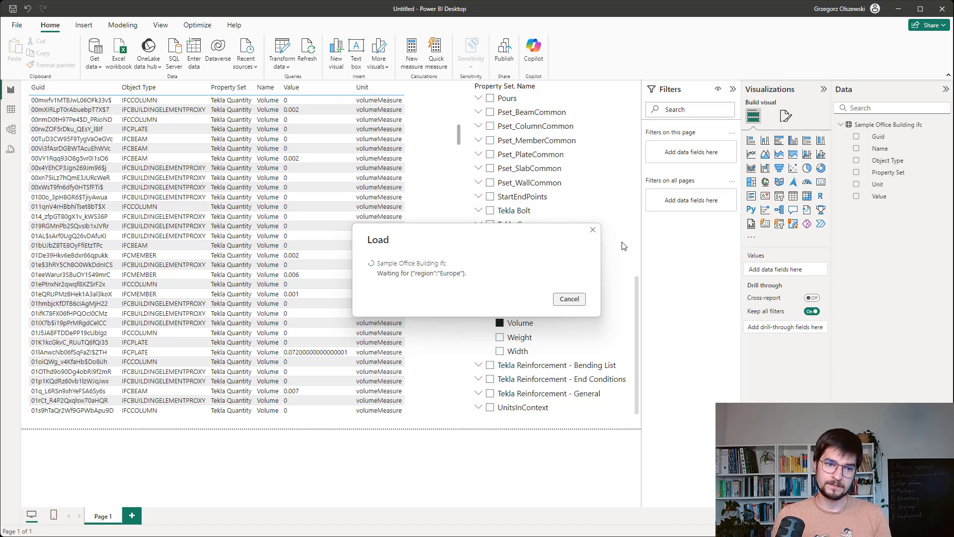
left_click(132, 517)
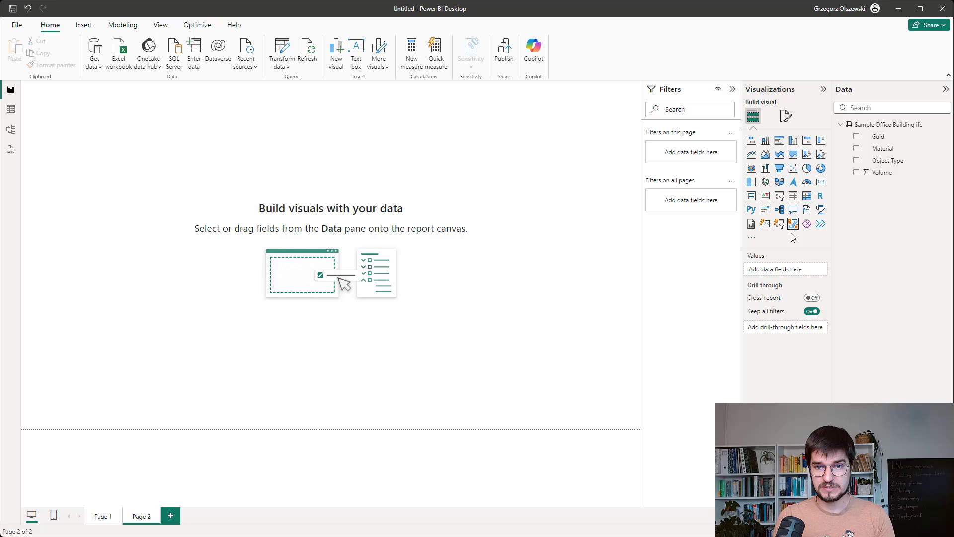
- Insert an enlarged decomposition tree of Sum of Volume broken down by Material
left_click(779, 210)
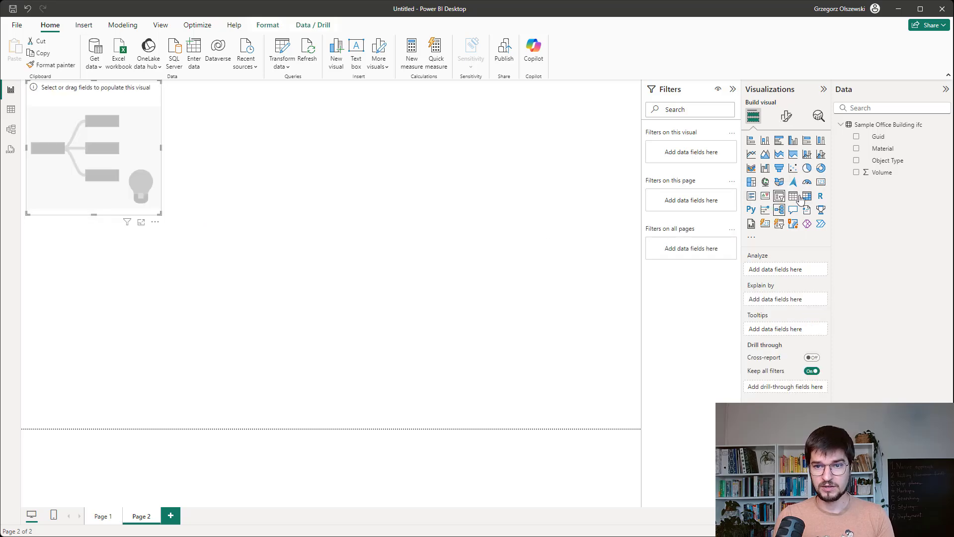
left_click(856, 148)
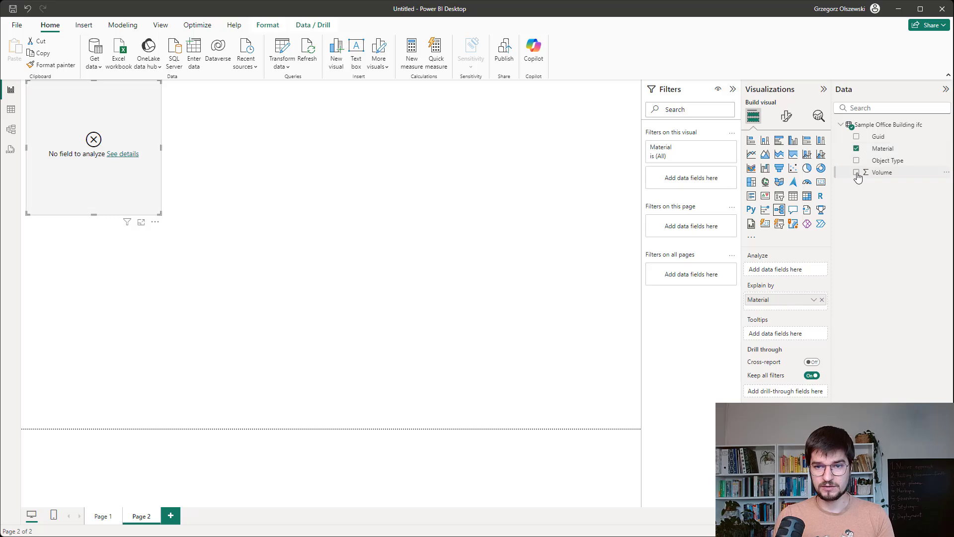
left_click(856, 172)
left_click_drag(161, 214, 383, 342)
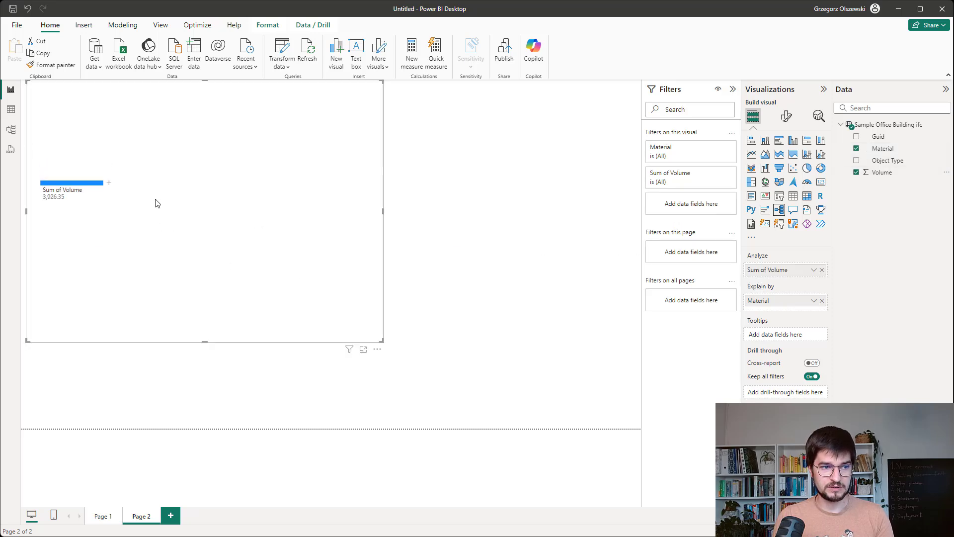
left_click(110, 217)
left_click(135, 246)
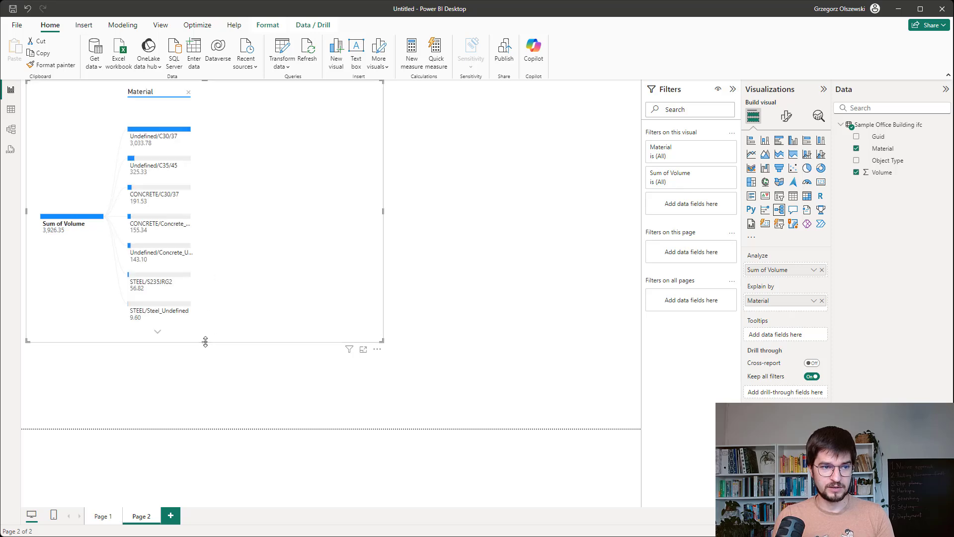
left_click_drag(205, 342, 209, 391)
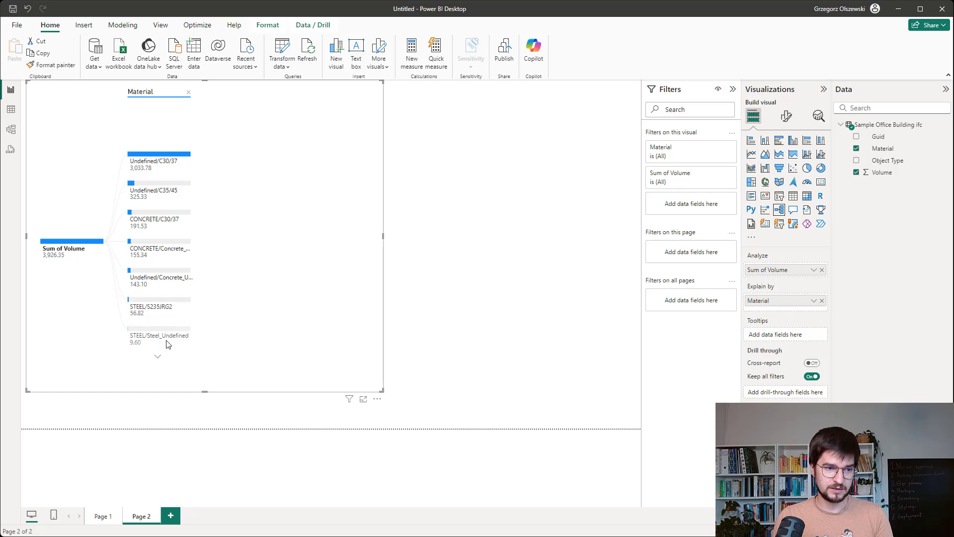
- Add Object Type and split STEEL/S235JRG2 into IFCBEAM and IFCCOLUMN
left_click(856, 160)
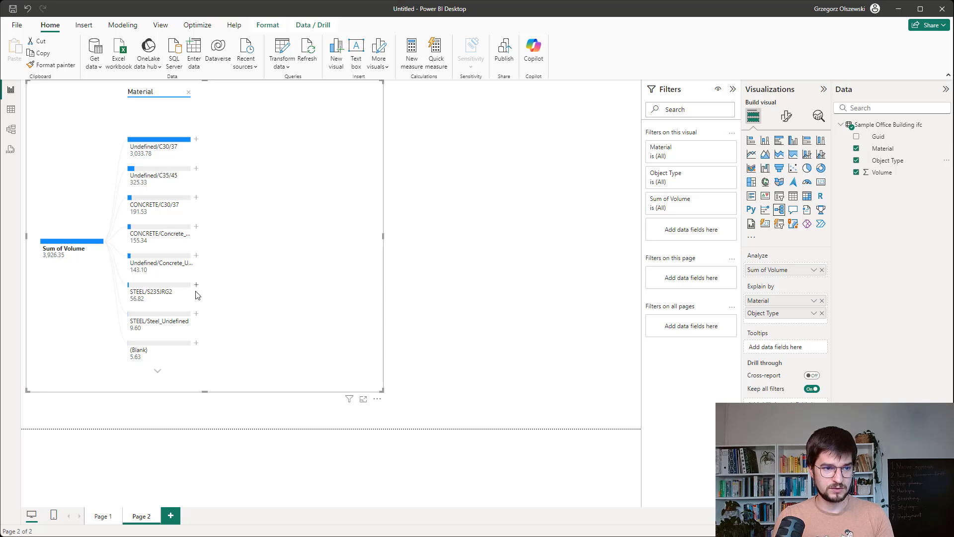
left_click(197, 286)
left_click(222, 315)
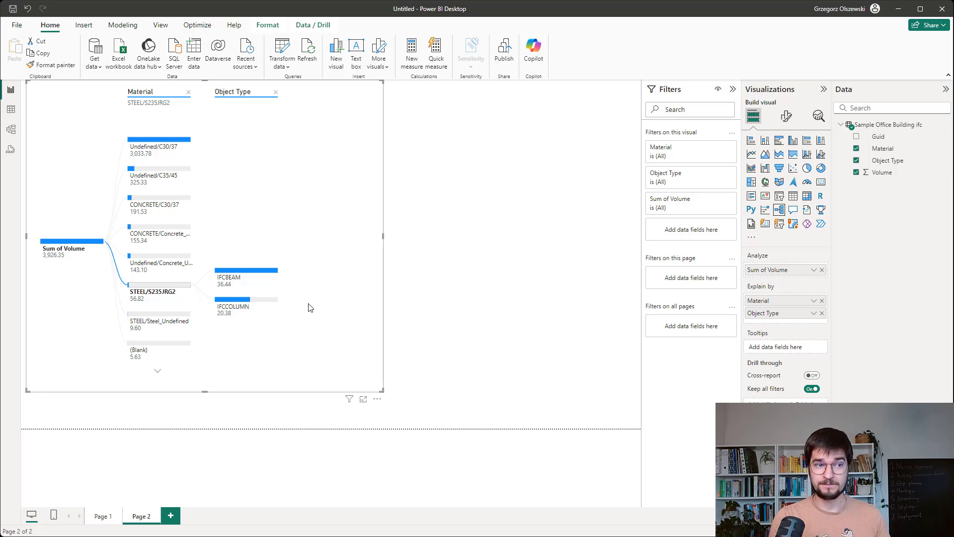
left_click(483, 198)
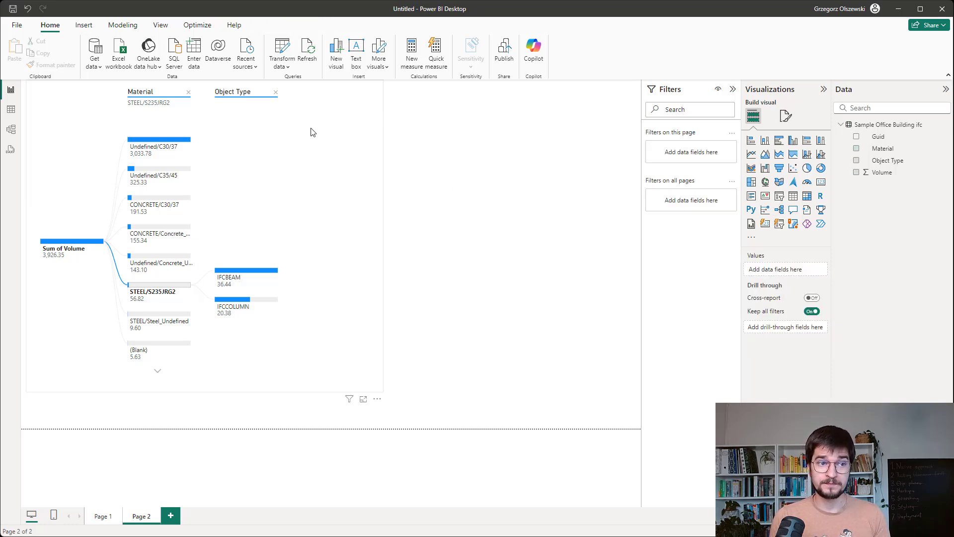
- Reopen the Power Query Editor with Transform data on the Home ribbon
left_click(282, 54)
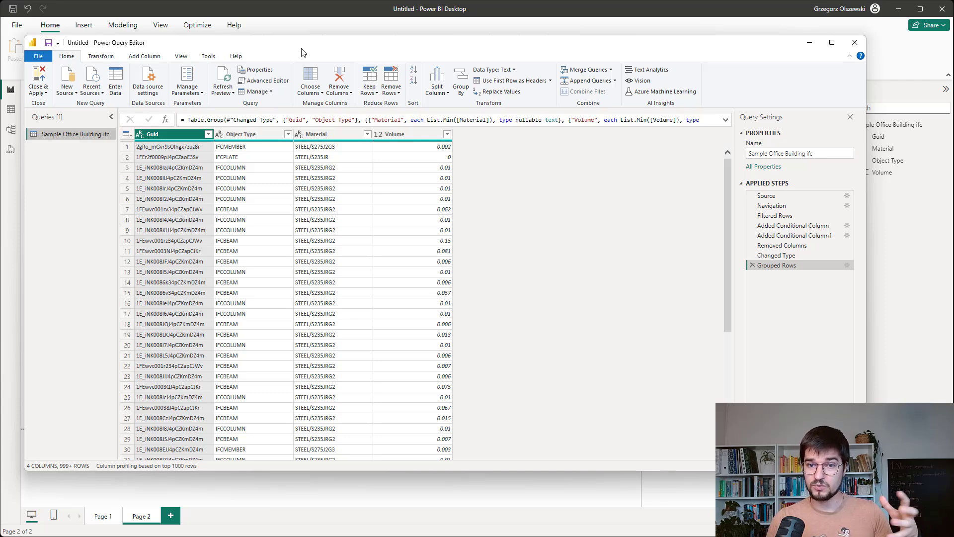
- Preview the Source and Navigation steps of the Sample Office Building ifc query
left_click(774, 198)
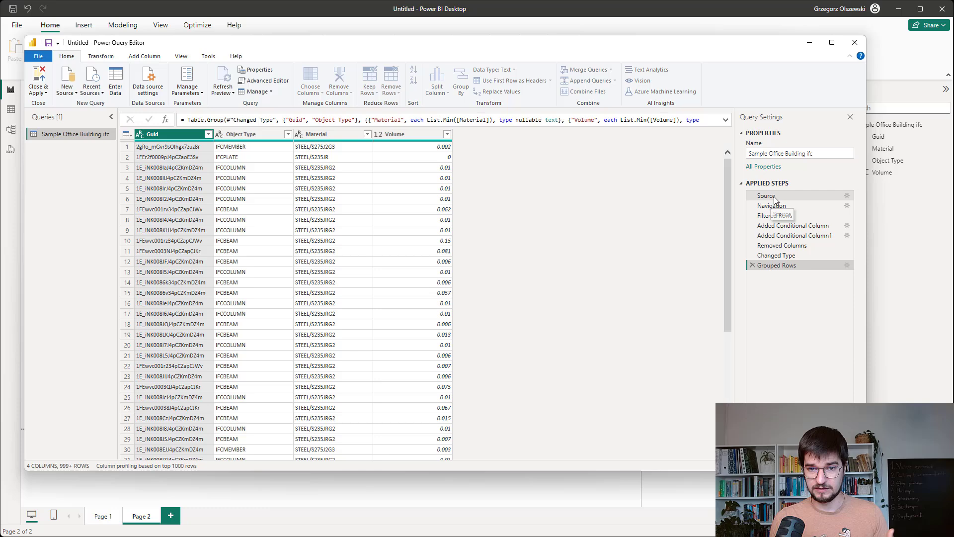
left_click(772, 207)
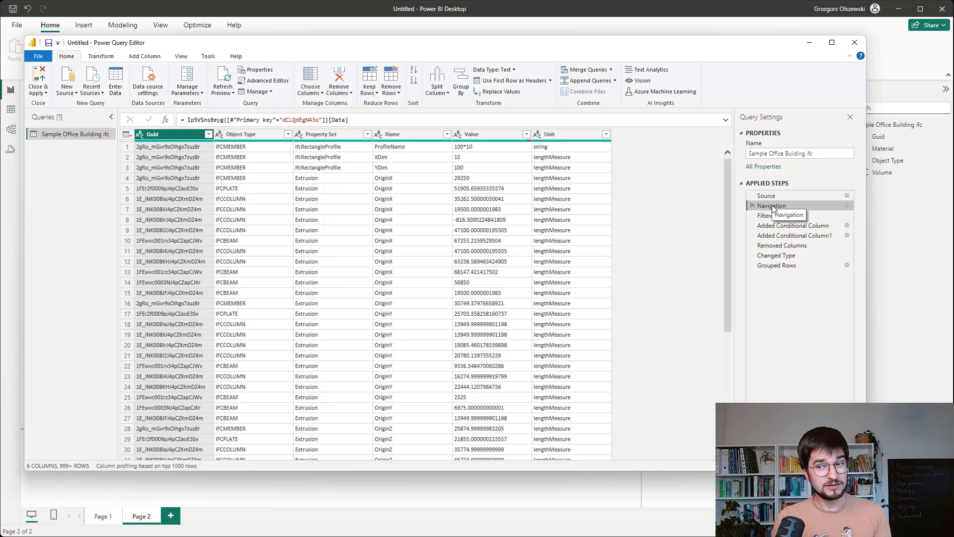
right_click(70, 137)
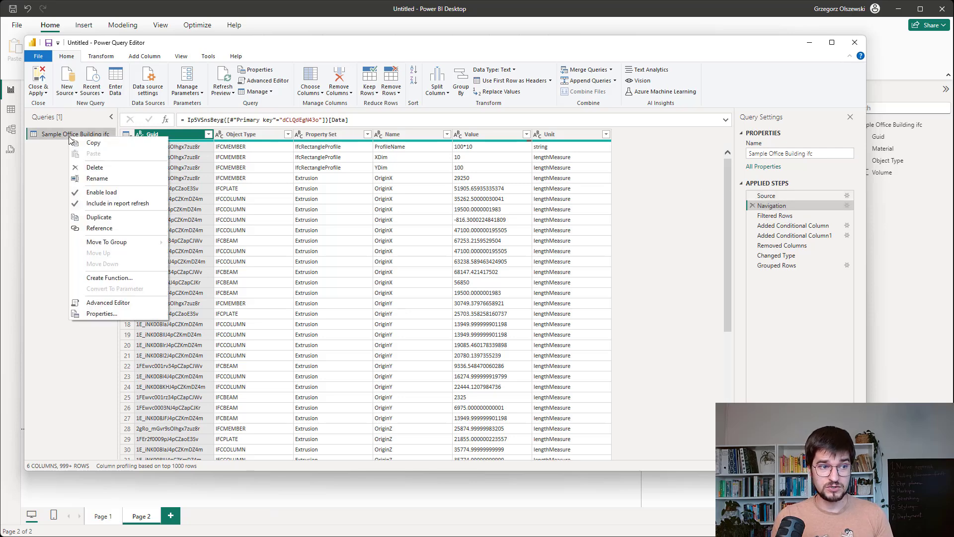
- Create two reference queries from Sample Office Building ifc
left_click(113, 231)
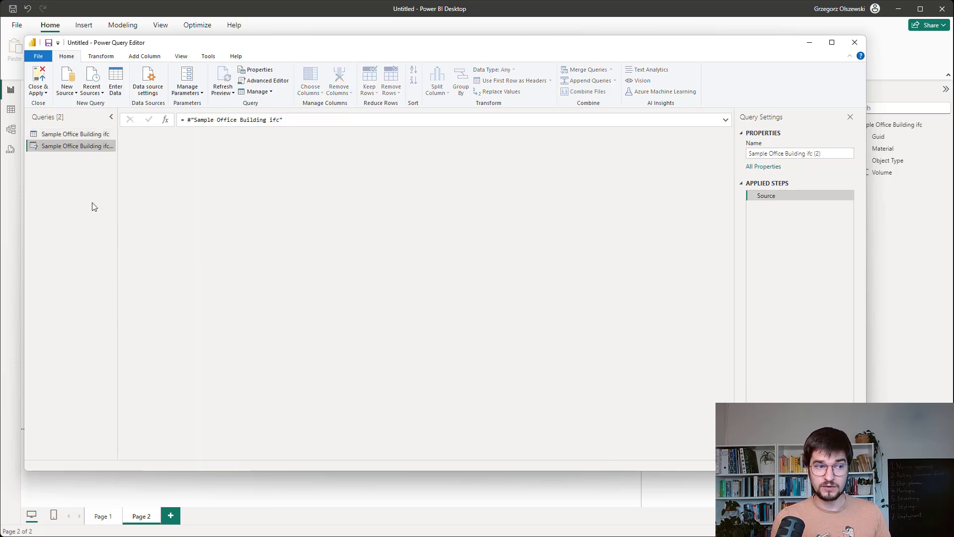
left_click(60, 135)
right_click(60, 136)
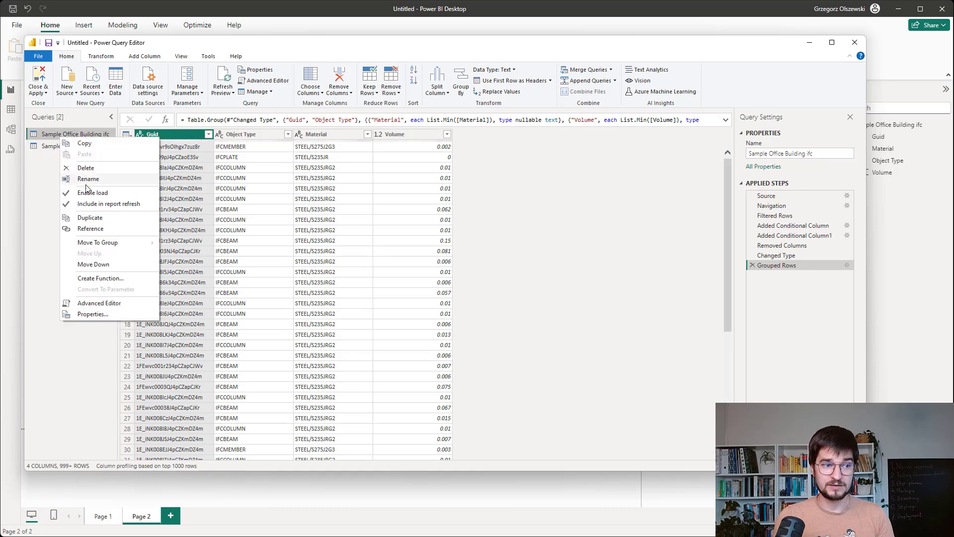
left_click(93, 229)
- Rename the first reference query to 'Material volumes'
left_click(67, 147)
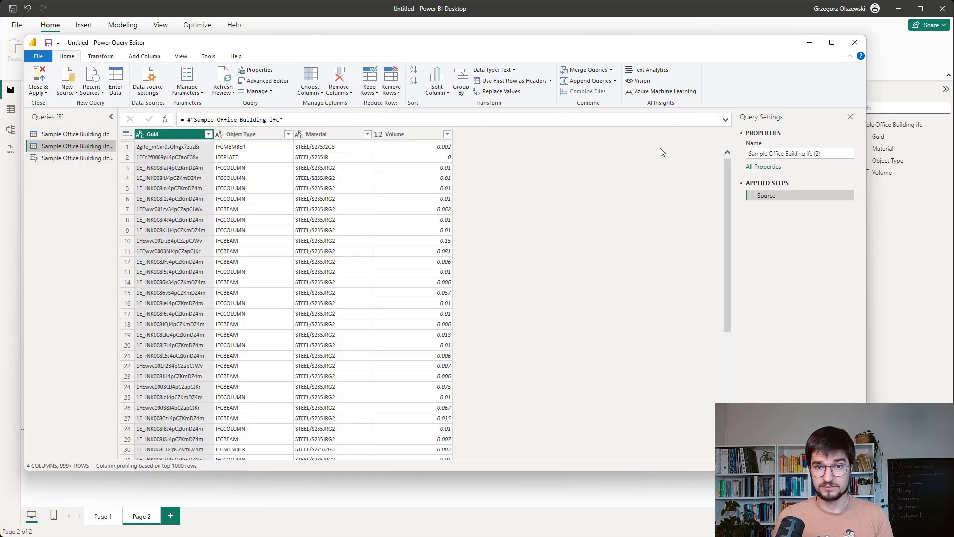
left_click(811, 152)
type("Material volumes")
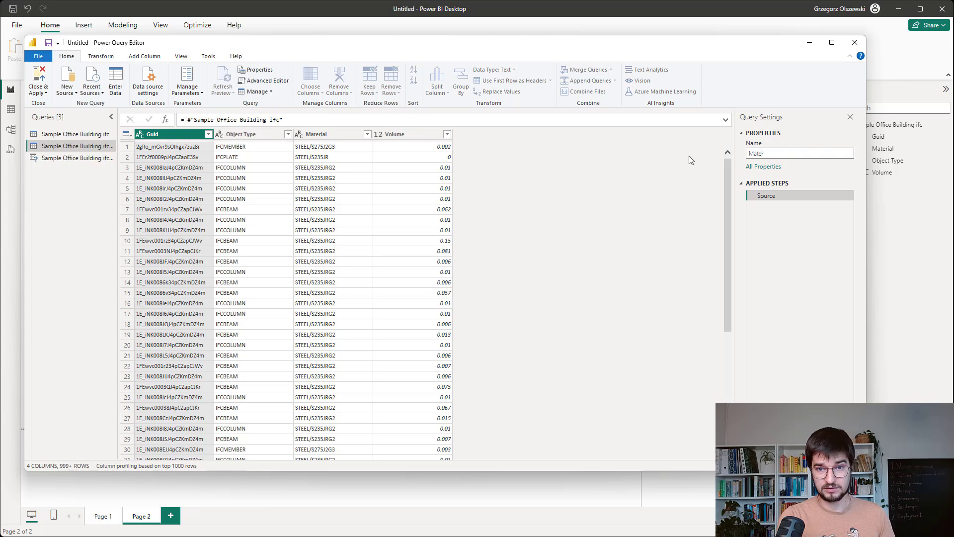
key("Return")
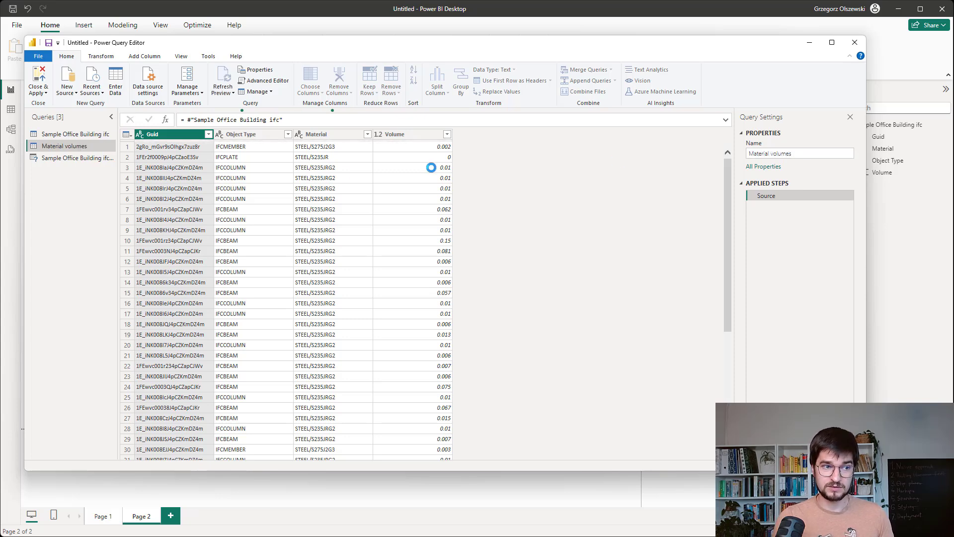
- Rename the second reference query to 'Rebar lengths'
left_click(65, 158)
left_click(834, 154)
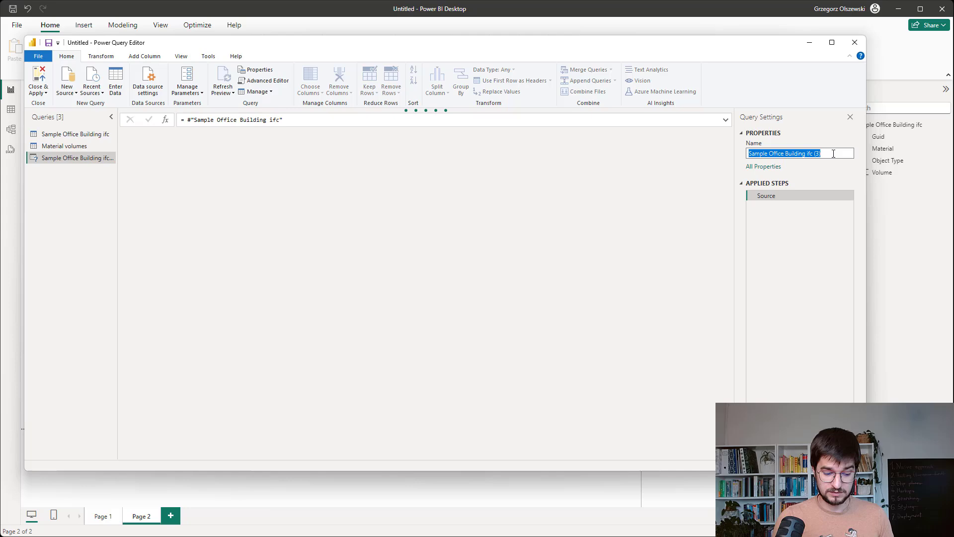
type("Leg")
key("ctrl+a")
type("R")
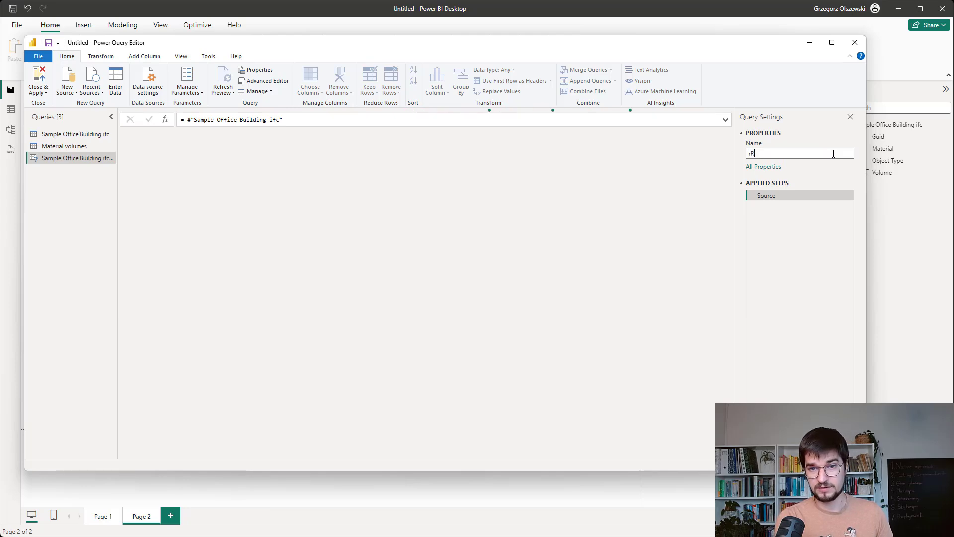
type("ebar length")
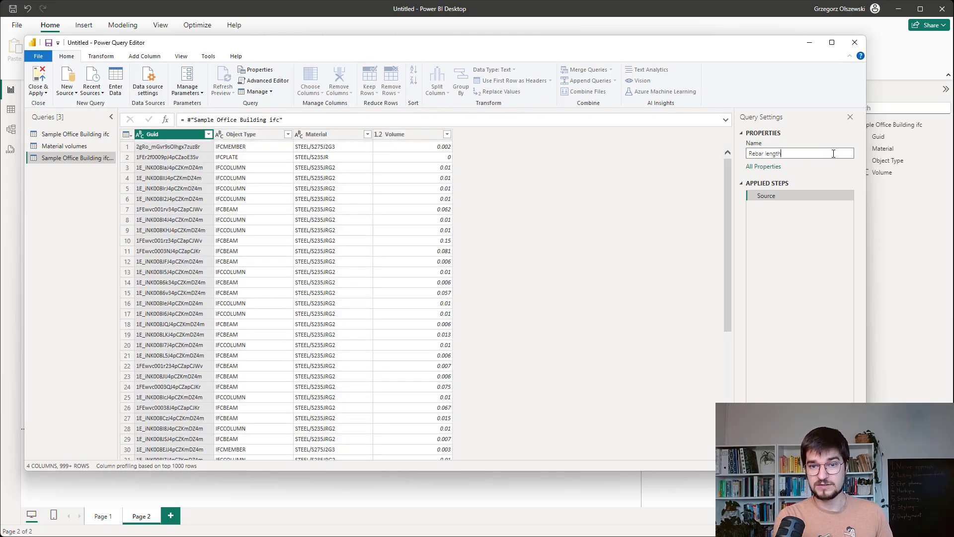
type("s")
key("Return")
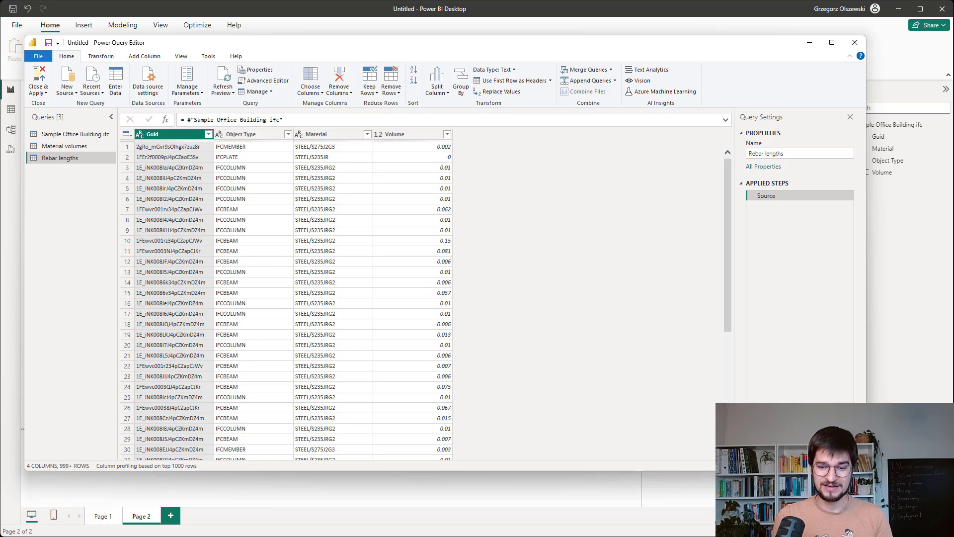
- Bring up the Microsoft Learn article 'Referencing Power Query queries' in Chrome
key("alt+Tab")
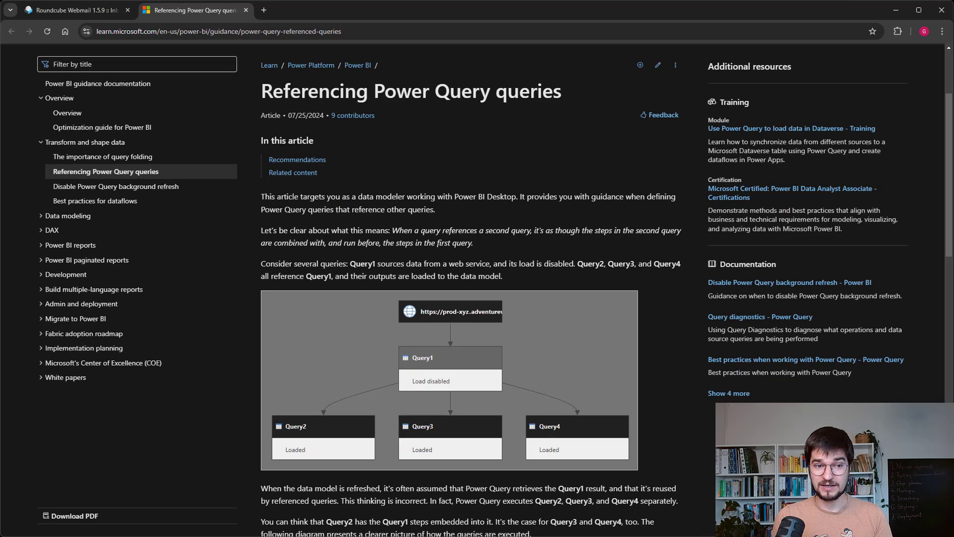